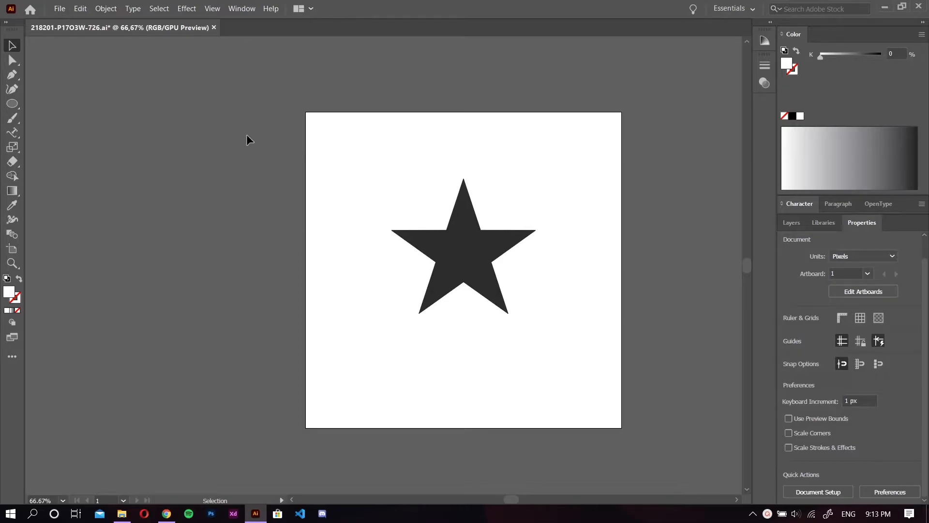
Look through the complete list of available tools and return the toolbar to its single-column layout
click(8, 27)
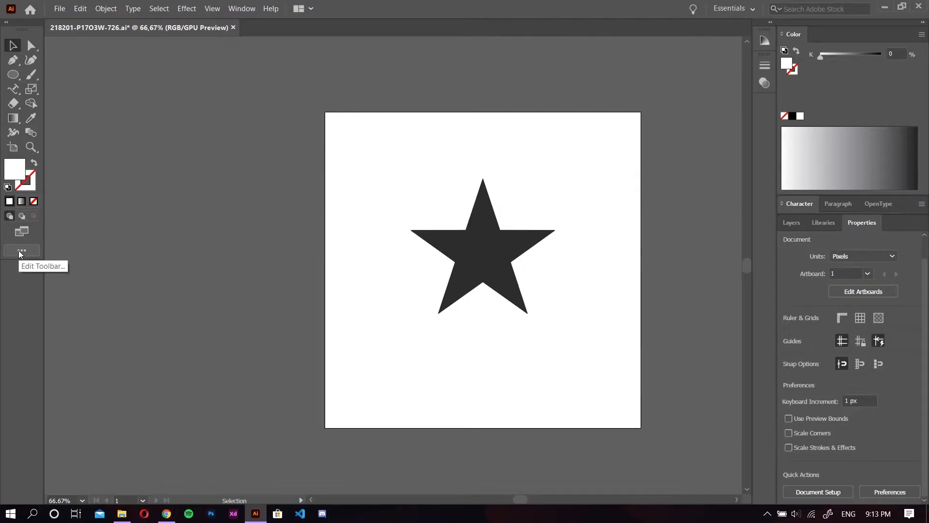
click(18, 251)
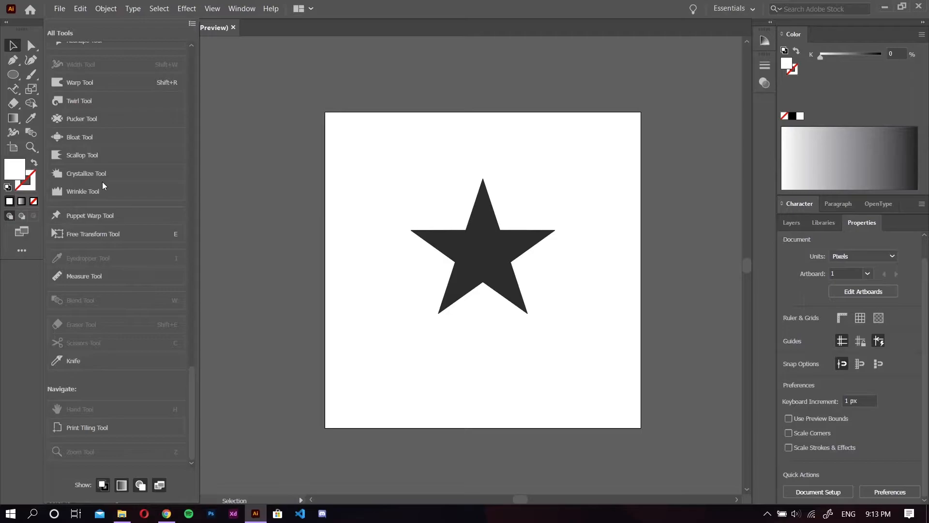
click(16, 256)
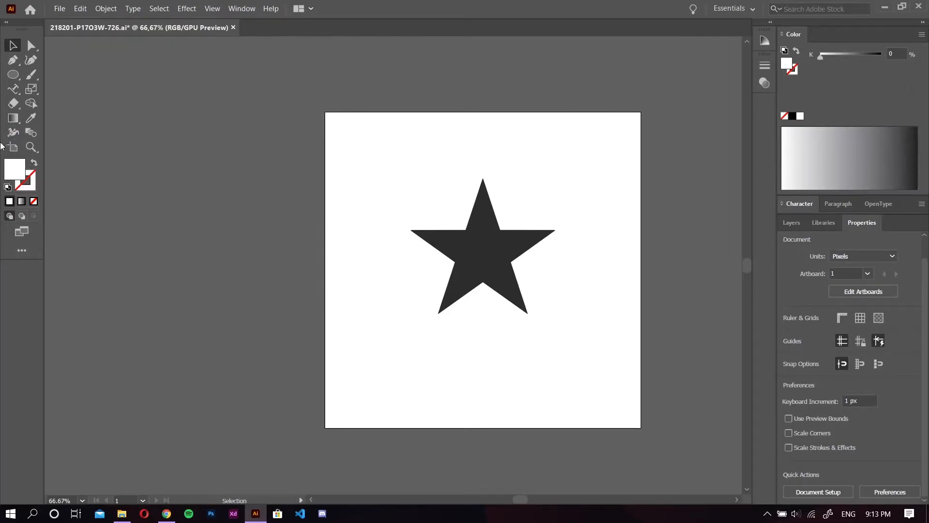
click(6, 22)
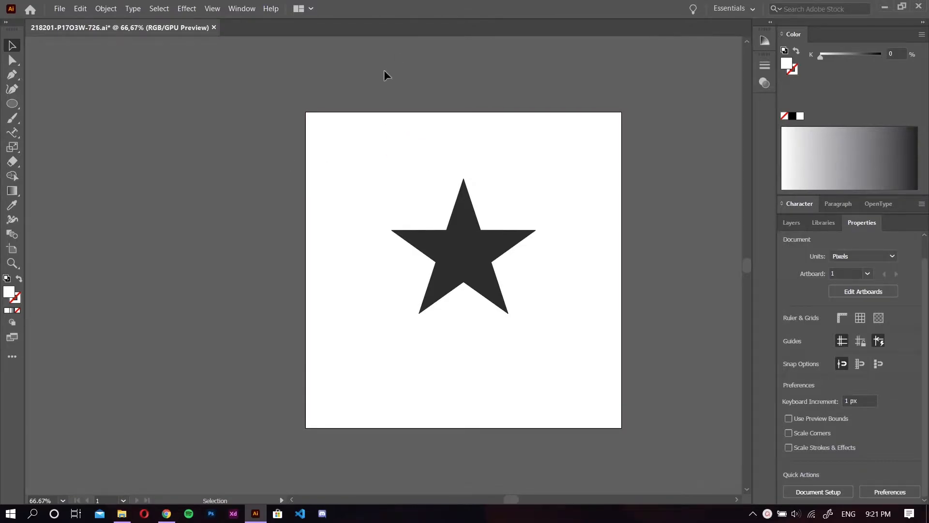
Enlarge the dark star proportionally toward the artboard's lower-left corner to about 284 × 265 px
click(459, 246)
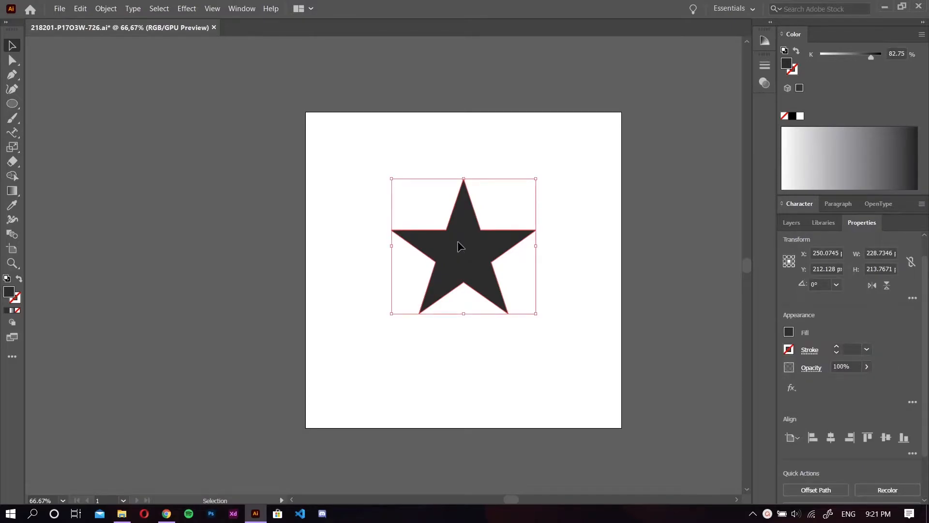
drag(535, 178, 560, 181)
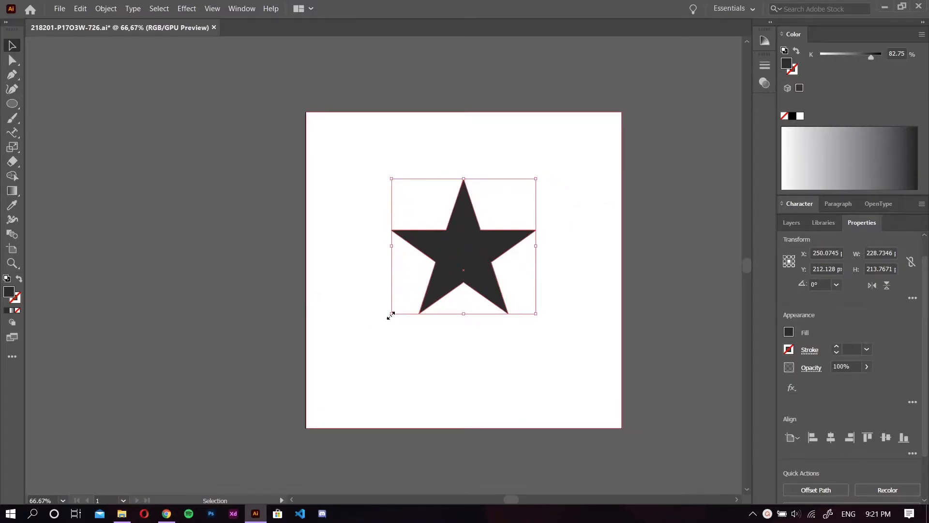
drag(391, 315, 359, 344)
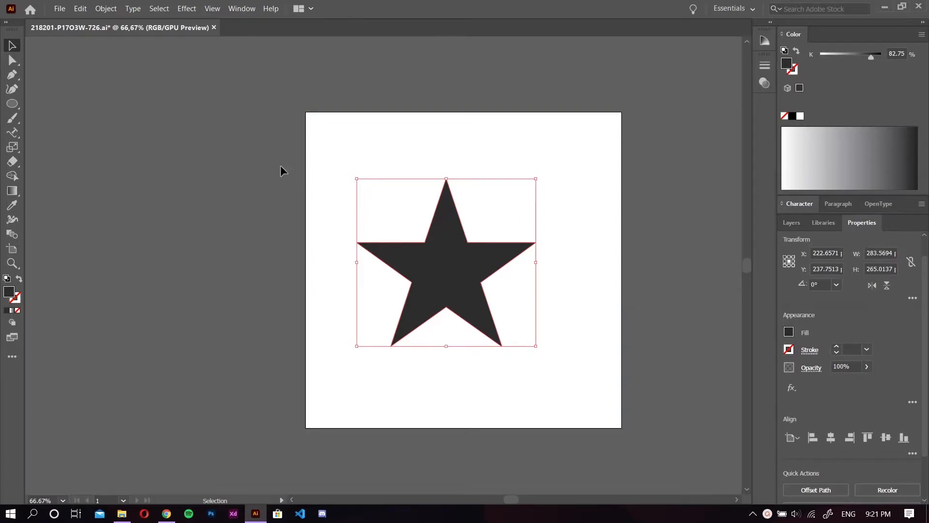
Try to reshape the star by moving its top anchor up and to the left with Direct Selection, and undo the change
click(8, 63)
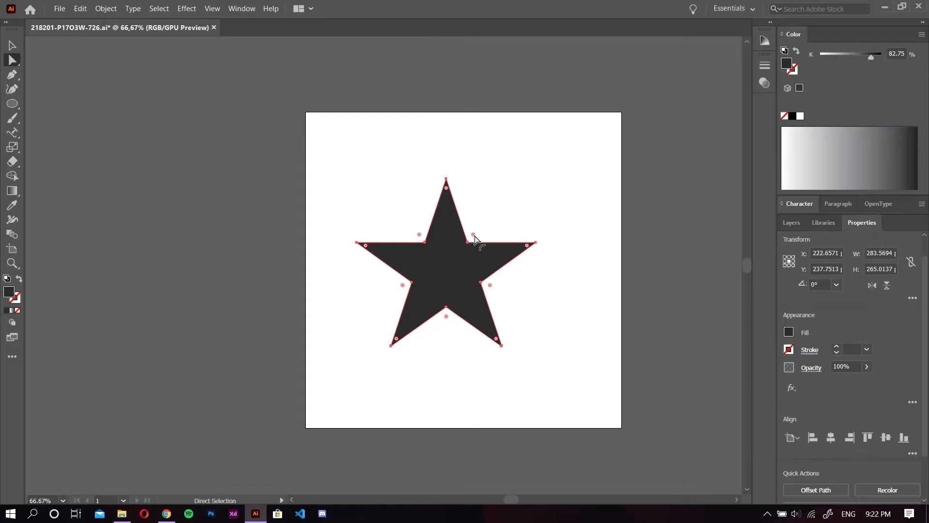
click(382, 224)
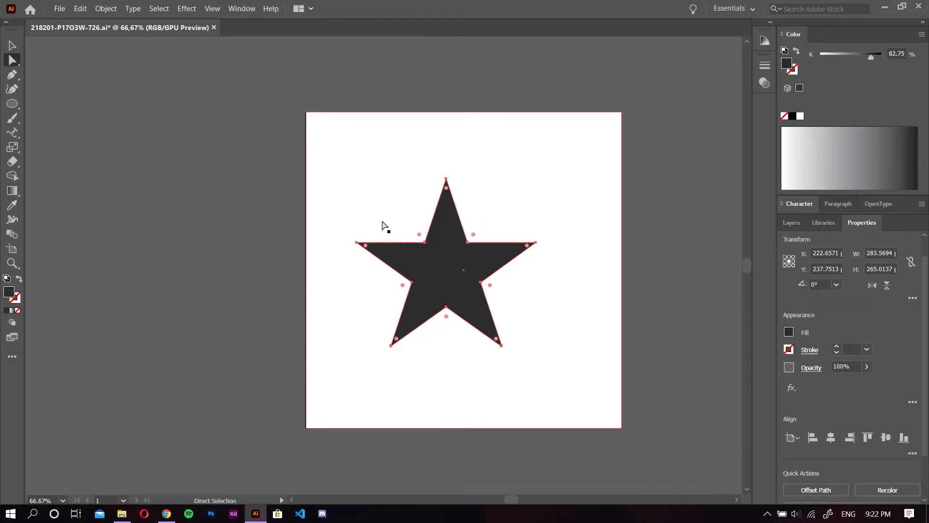
click(442, 202)
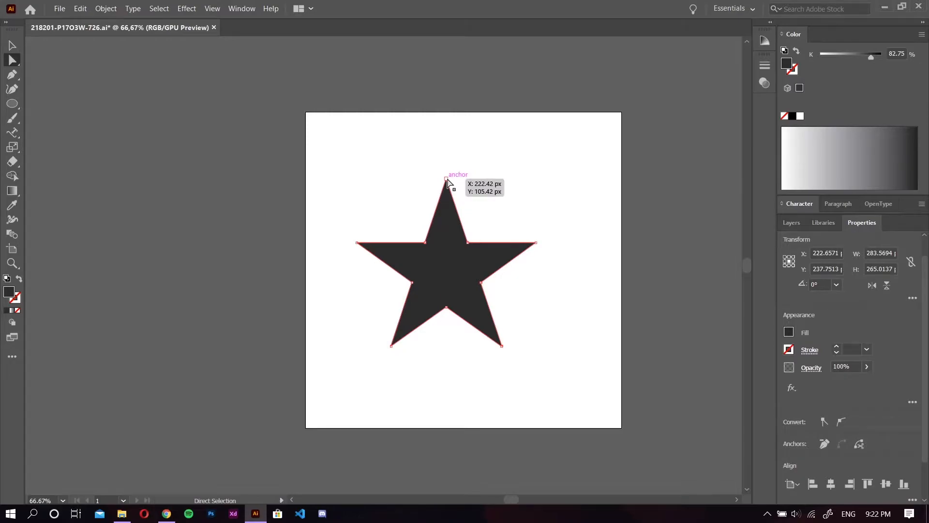
drag(447, 178, 392, 155)
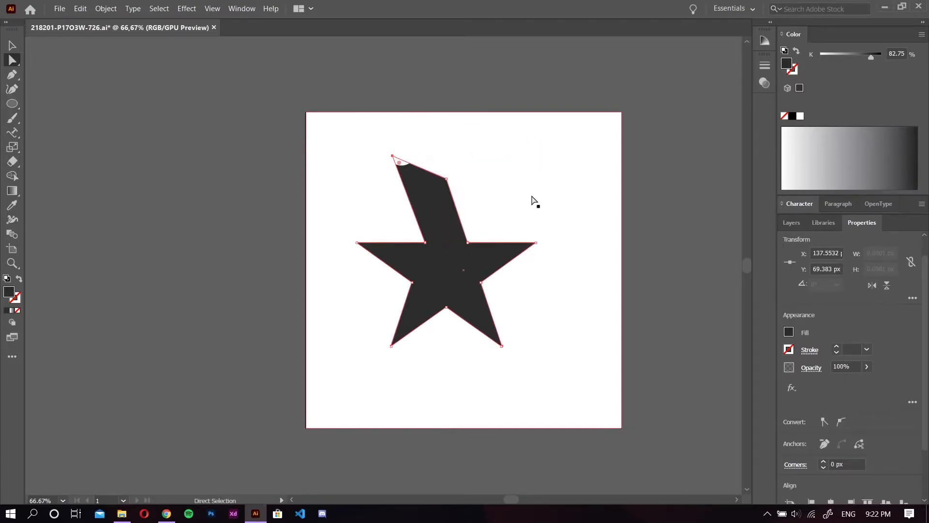
key(ctrl+z)
key(ctrl+z)
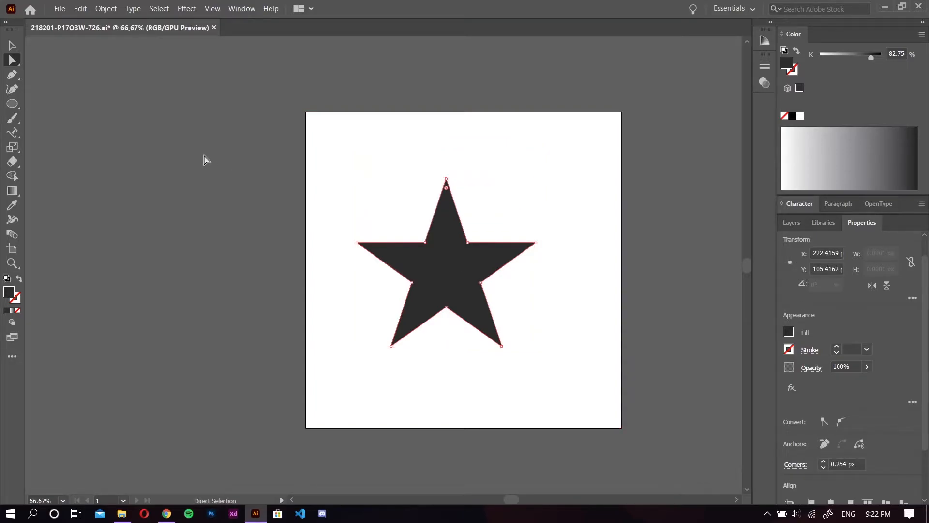
click(363, 207)
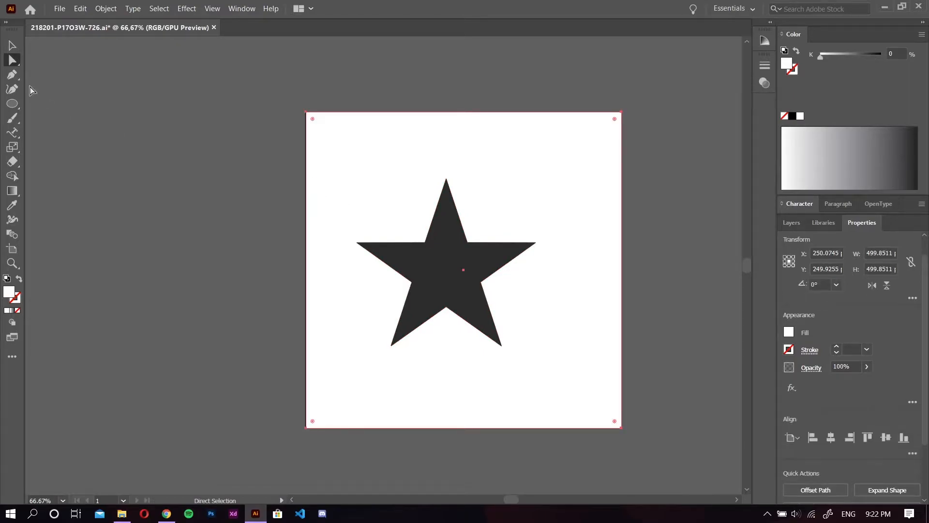
Draw a closed three-point shape with one curved side, about 119 × 115 px, below and right of the star using the Pen tool
click(7, 78)
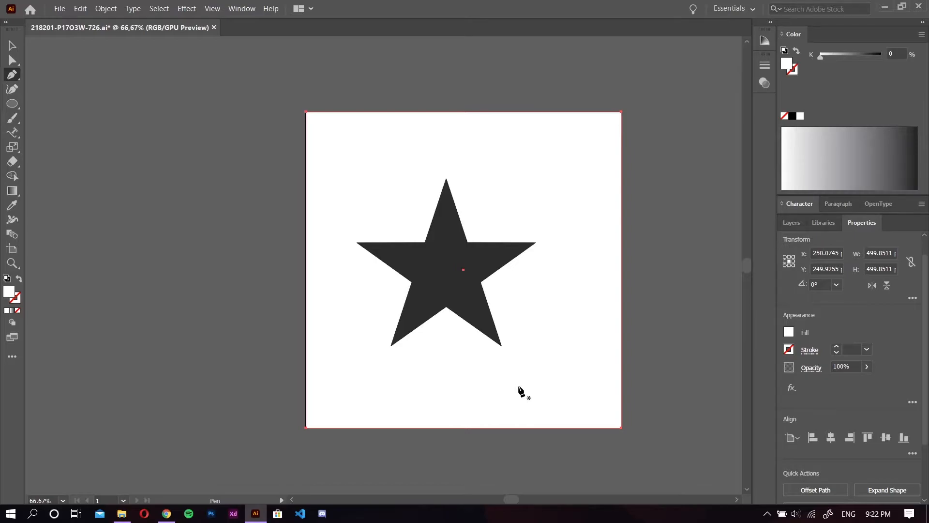
drag(518, 387, 561, 358)
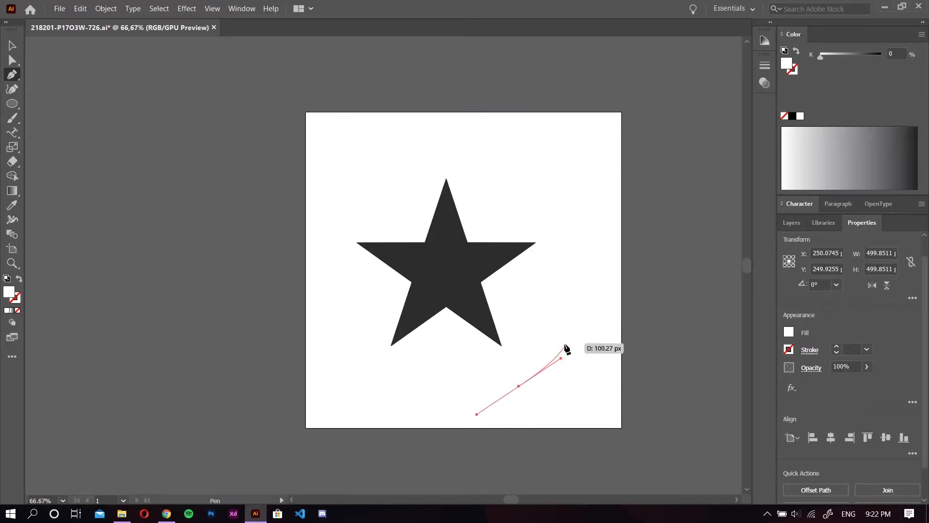
click(565, 314)
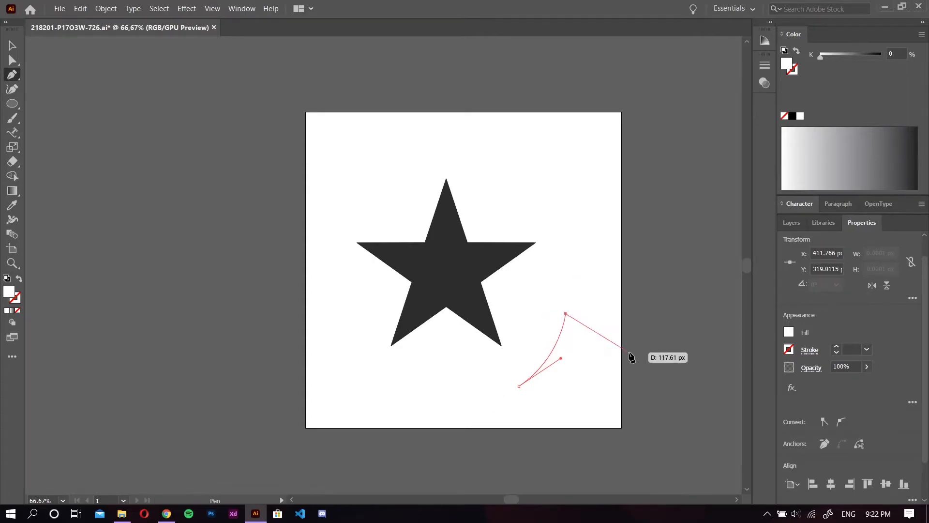
click(594, 351)
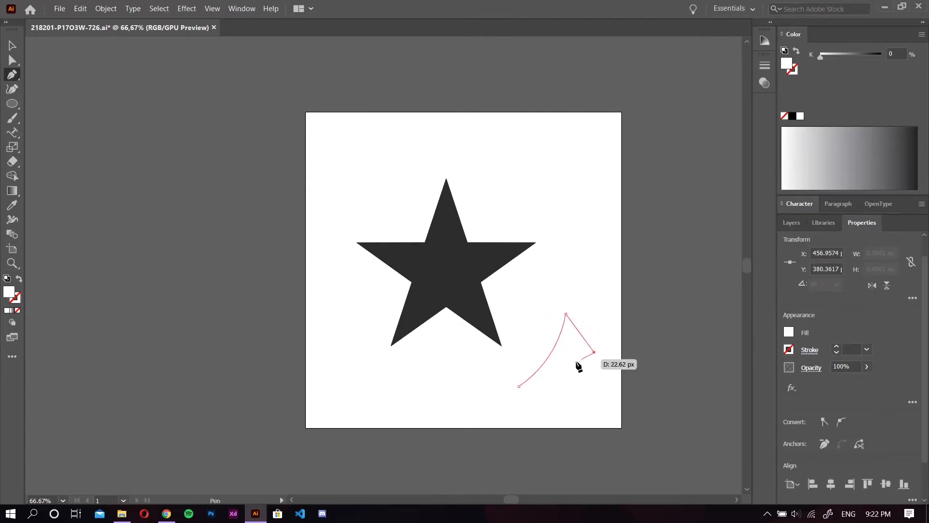
click(518, 386)
key(s)
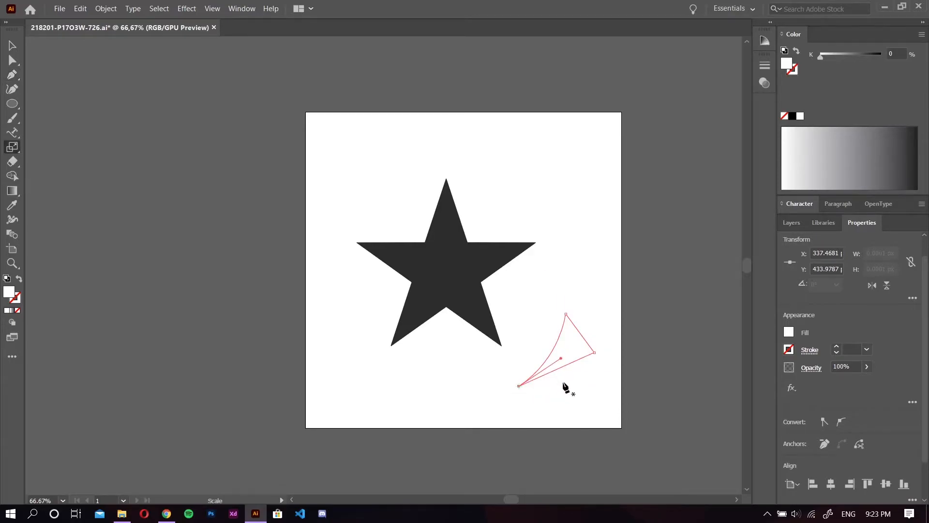
Give the pen-drawn shape a 12 pt stroke and a cyan fill (00FFFF)
click(867, 353)
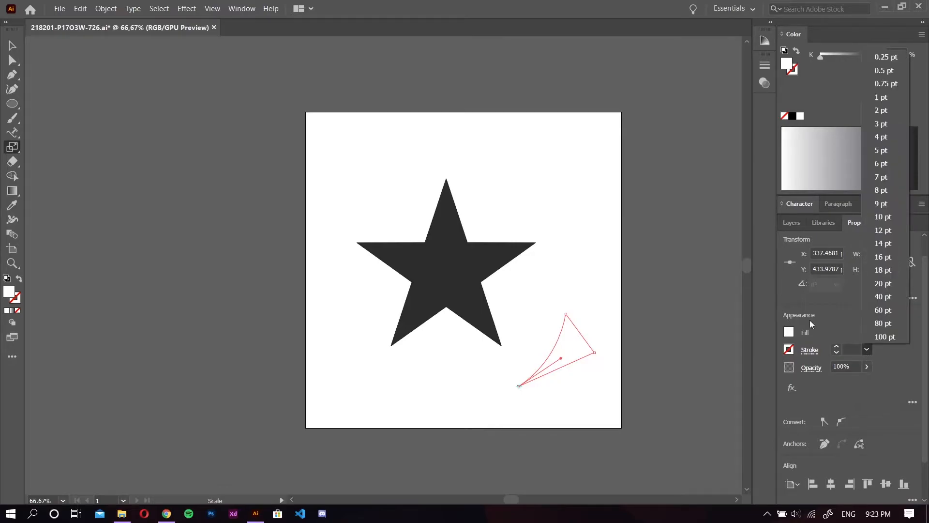
click(893, 230)
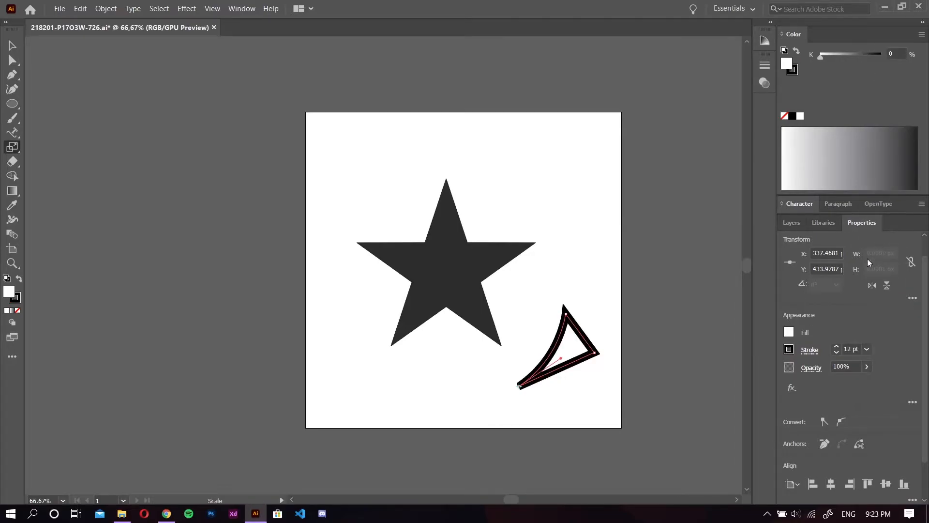
click(789, 331)
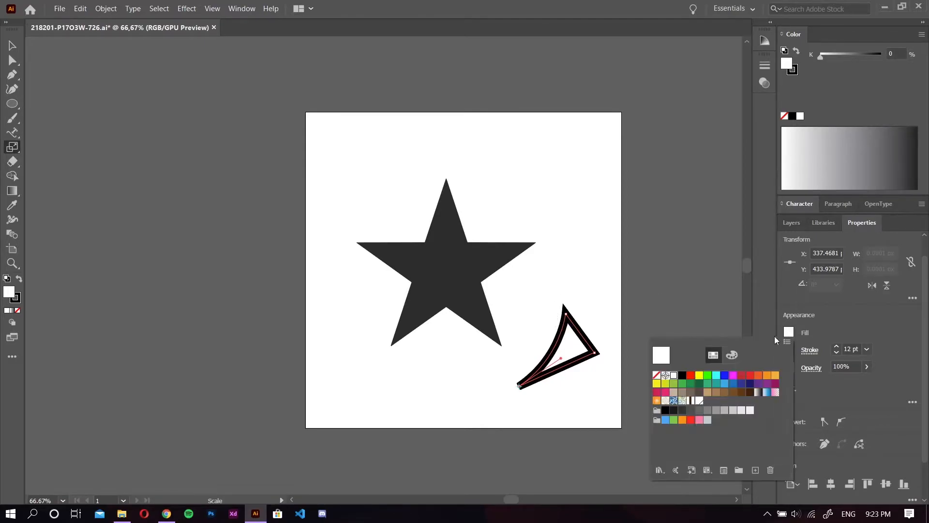
click(716, 376)
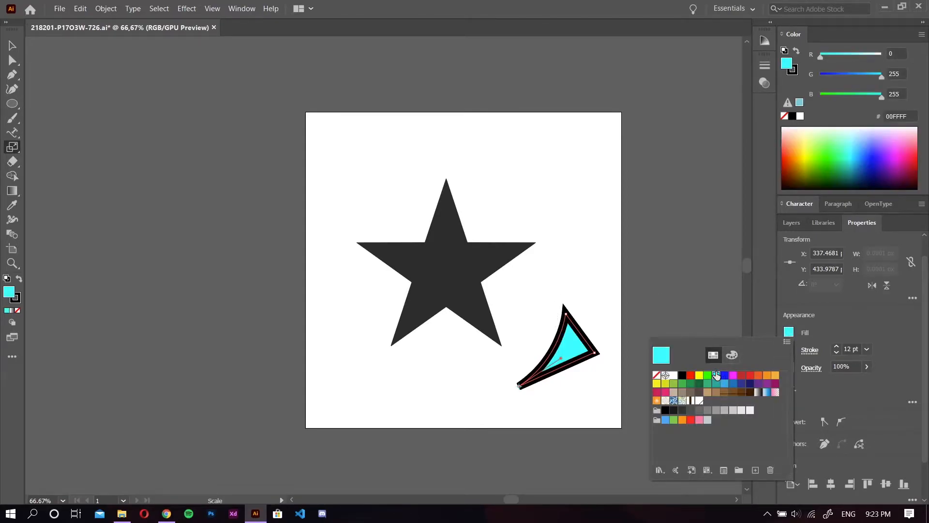
click(642, 283)
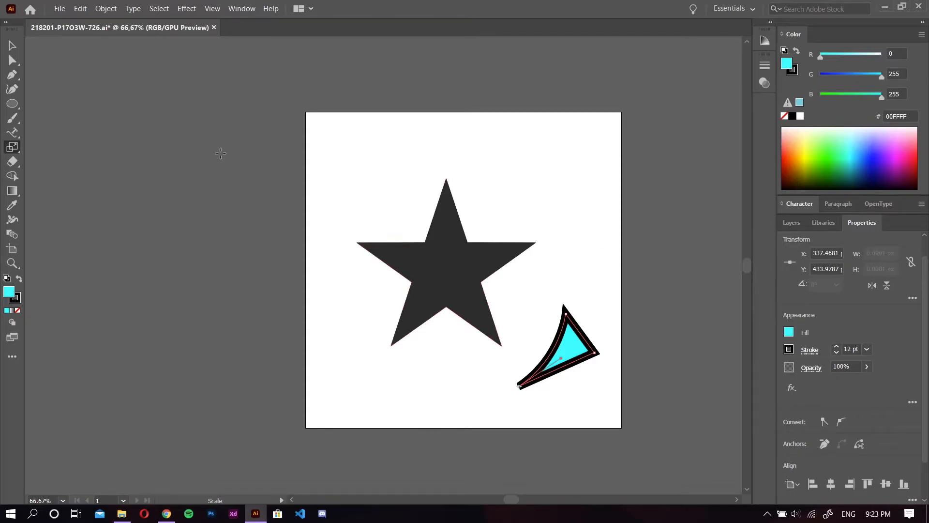
Draw a rectangle about 77 × 64 px in the artboard's upper-left corner and a circle near its upper-right corner
click(11, 103)
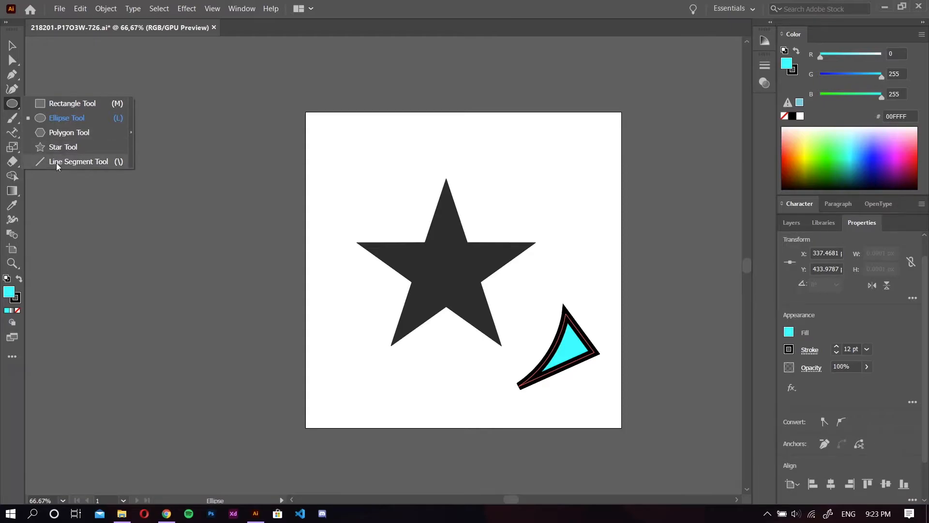
click(88, 104)
drag(327, 133, 375, 173)
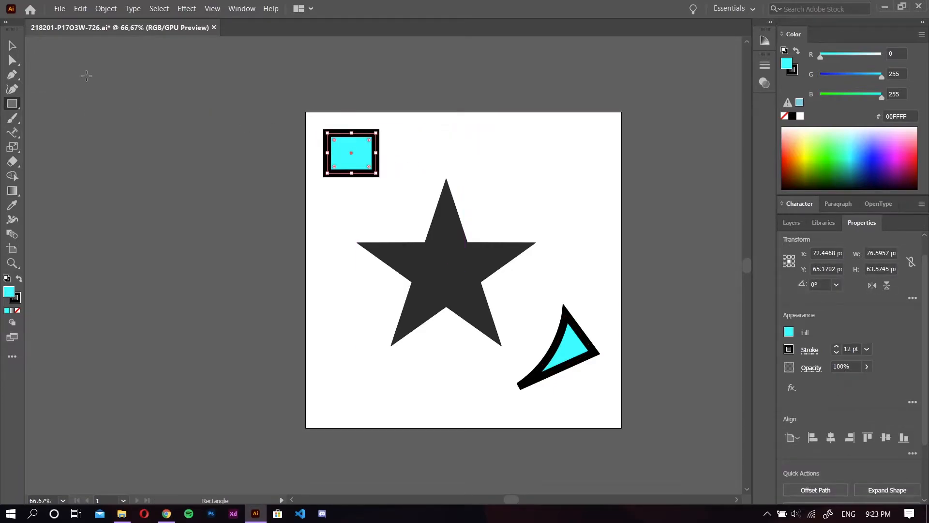
right_click(13, 104)
click(83, 119)
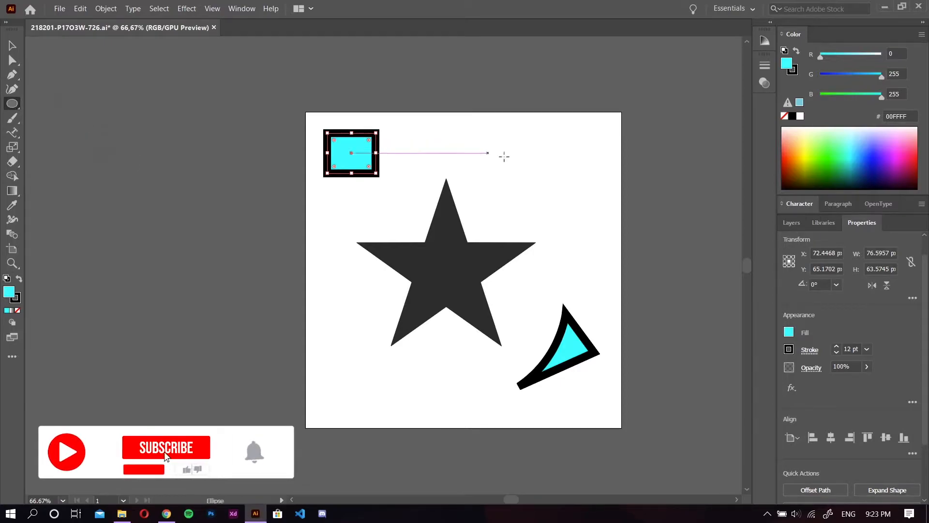
drag(600, 133, 531, 217)
drag(545, 203, 516, 218)
Draw a hexagon over the large star's lower-left arm and a small tilted star, about 112 × 112 px, above its tip
drag(19, 109, 63, 128)
drag(365, 325, 341, 358)
drag(7, 106, 48, 148)
mouse_move(483, 145)
mouse_down()
mouse_move(486, 162)
mouse_move(454, 173)
mouse_up()
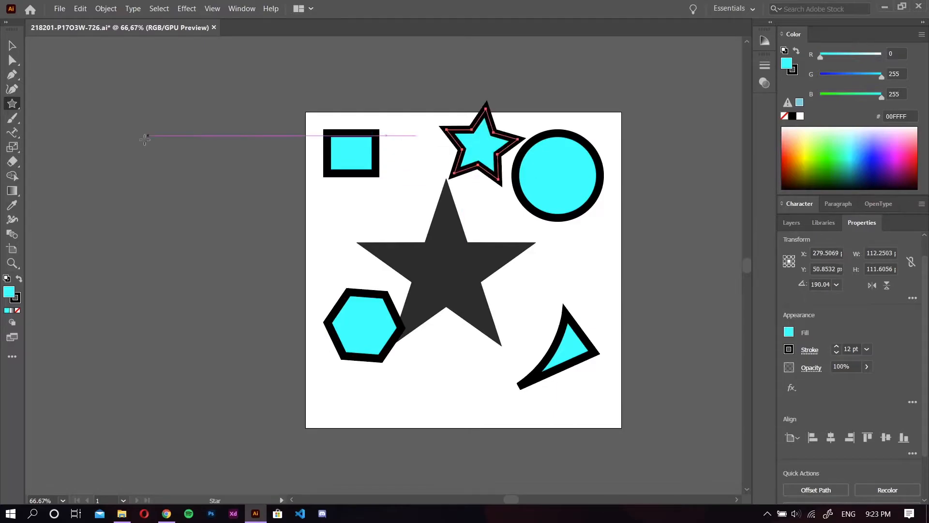
Draw a slightly sloping line segment below the large star with the Line Segment tool
drag(19, 115, 62, 145)
drag(14, 105, 51, 161)
mouse_move(459, 377)
mouse_down()
mouse_move(596, 385)
mouse_move(590, 371)
mouse_move(372, 398)
mouse_up()
Undo the line, small star, hexagon, circle and rectangle, along with the pen-drawn shape's fill, stroke and closing segment
key(ctrl+z)
key(ctrl+z)
key(ctrl+z)
key(ctrl+z)
key(ctrl+z)
key(ctrl+z)
key(ctrl+z)
key(ctrl+z)
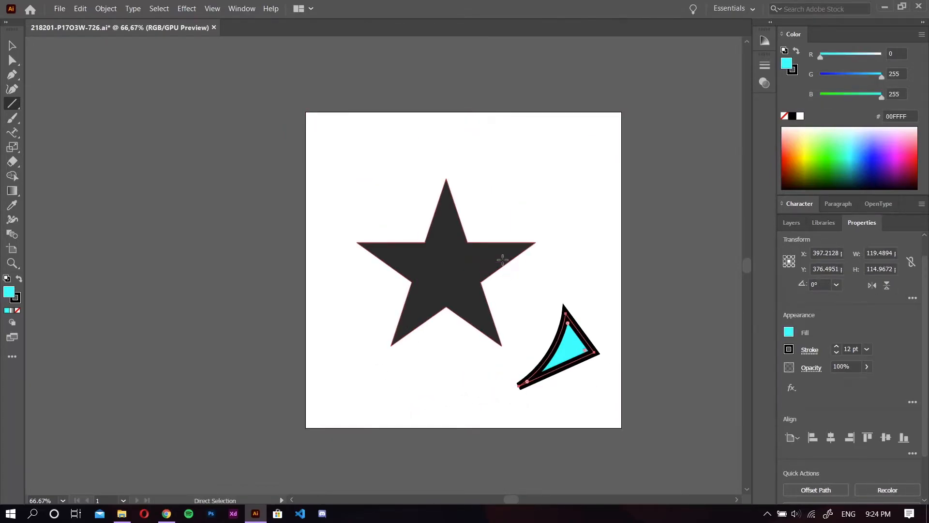
key(ctrl+z)
key(ctrl+z)
key(ctrl+z)
key(ctrl+z)
key(ctrl+z)
key(ctrl+z)
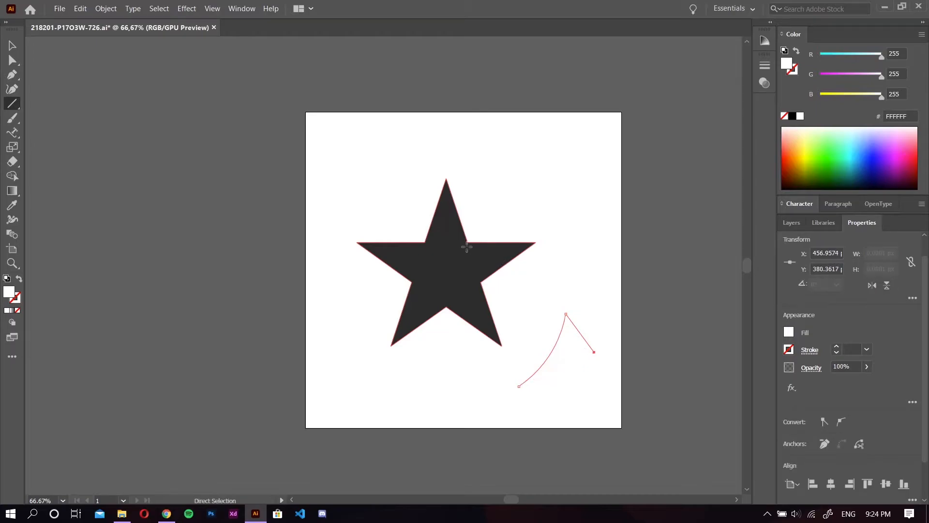
key(ctrl+z)
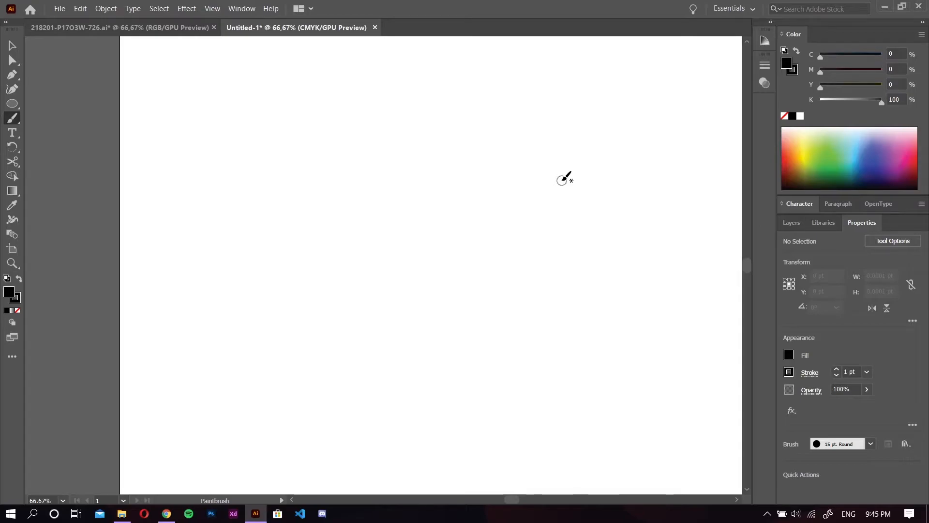
Paint a zigzag stroke with the 15 pt. Round brush in the blank document, and accept the Paintbrush options with mid-scale fidelity
mouse_move(276, 201)
mouse_down()
mouse_move(307, 188)
mouse_move(349, 198)
mouse_move(339, 232)
mouse_move(451, 202)
mouse_up()
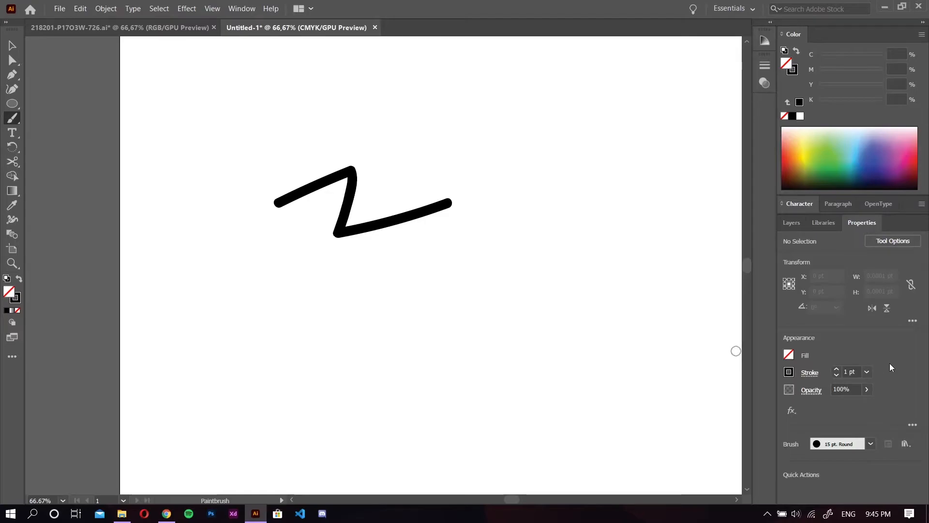
click(901, 243)
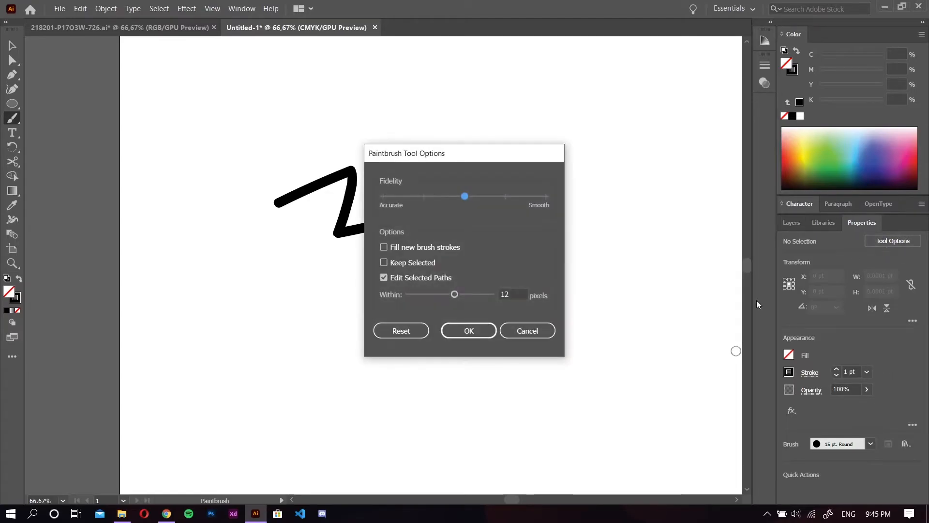
drag(545, 196, 445, 200)
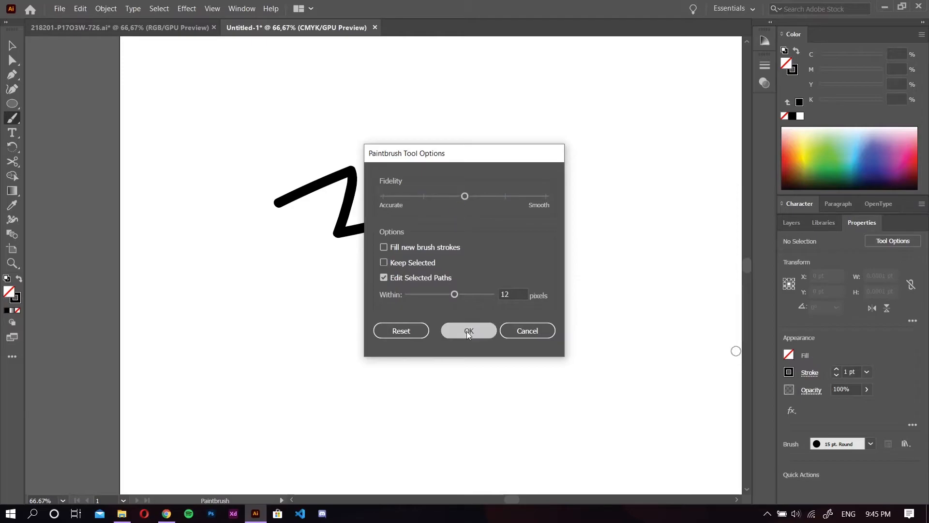
click(467, 331)
Choose the rough charcoal-style brush, and try two crossing strokes below the zigzag before undoing both
click(870, 444)
click(850, 420)
click(390, 289)
mouse_move(392, 285)
mouse_down()
mouse_move(451, 266)
mouse_move(528, 267)
mouse_up()
drag(446, 300, 546, 193)
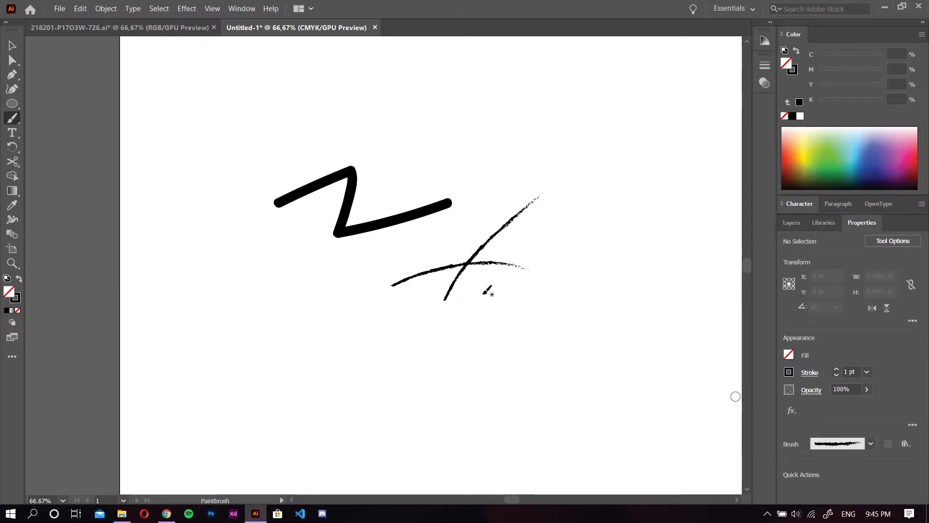
key(ctrl+z)
key(ctrl+z)
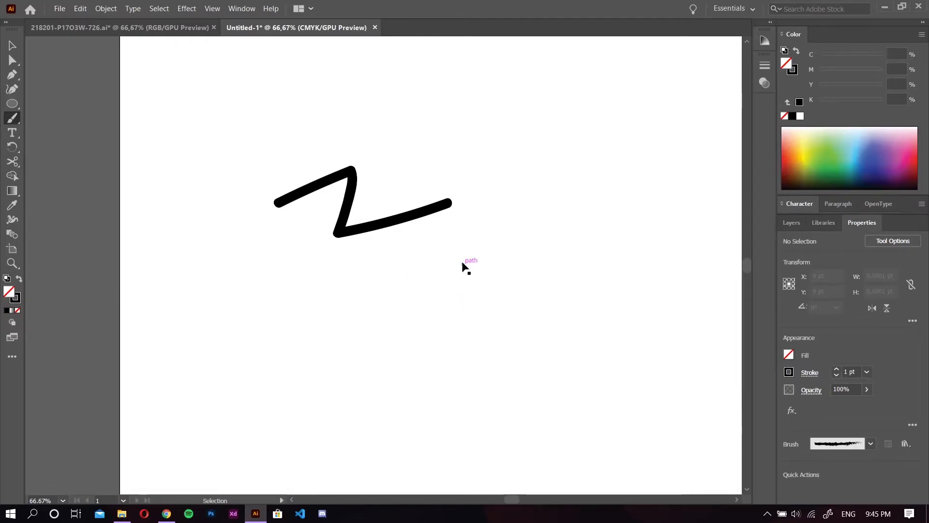
Undo the zigzag stroke, and add the point text STAR in the upper part of the blank artboard
key(ctrl+z)
click(13, 139)
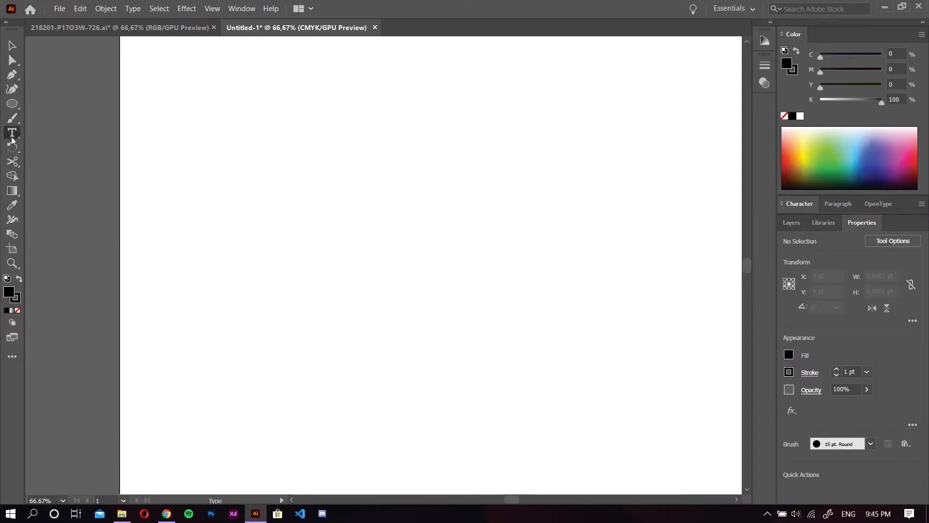
click(284, 155)
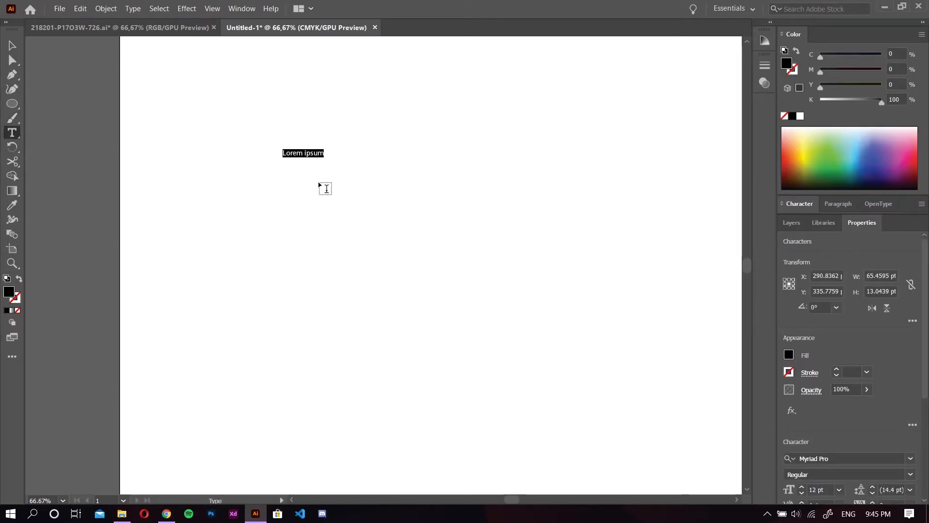
key(BackSpace)
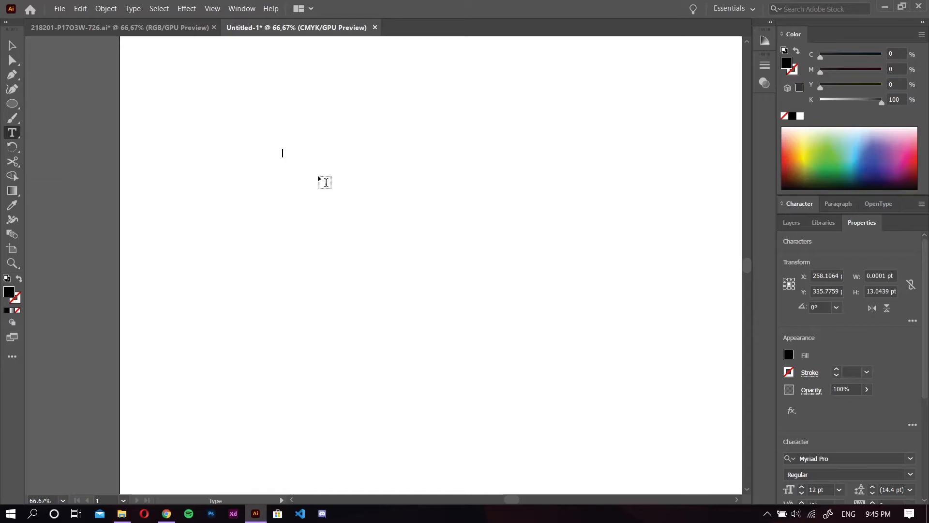
text(STAR)
Show the Character settings and inspect the font size and font family choices for the STAR text
scroll(894, 373, down, 2)
scroll(884, 353, up, 2)
click(798, 207)
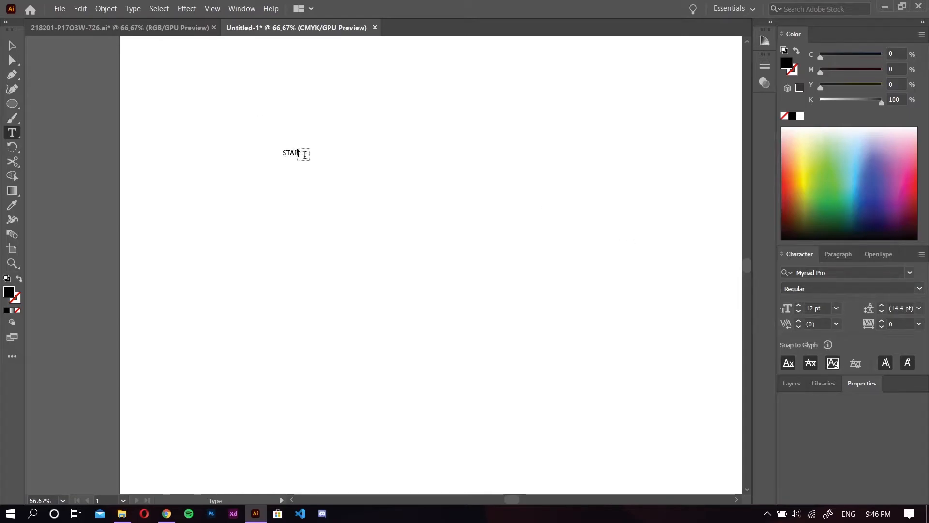
click(836, 307)
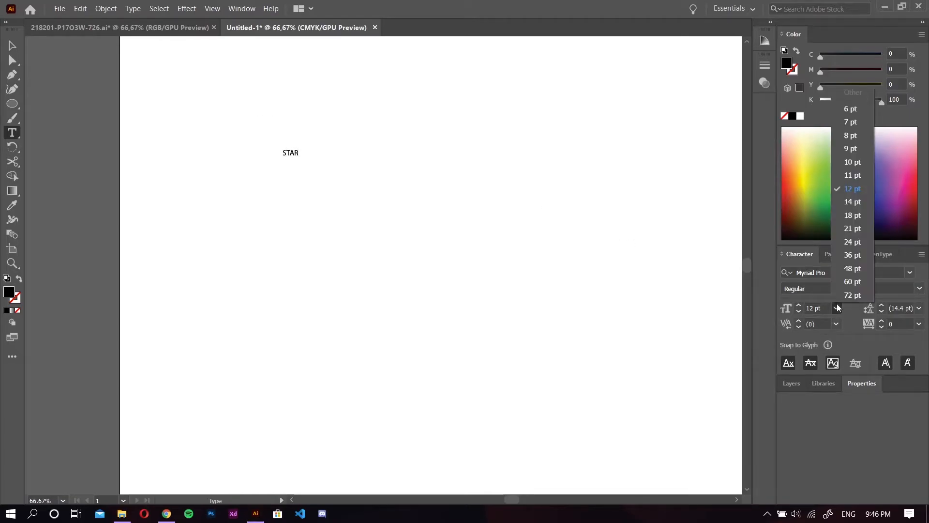
click(815, 387)
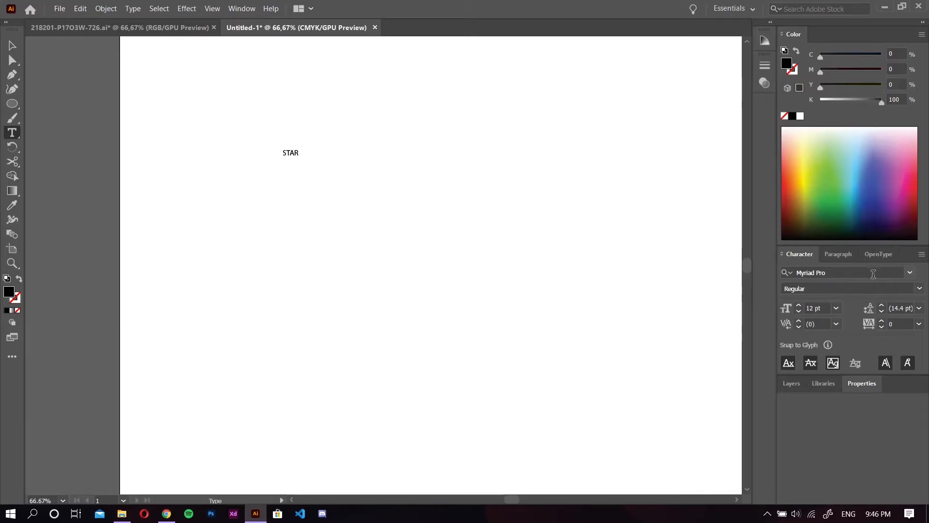
click(903, 270)
click(903, 270)
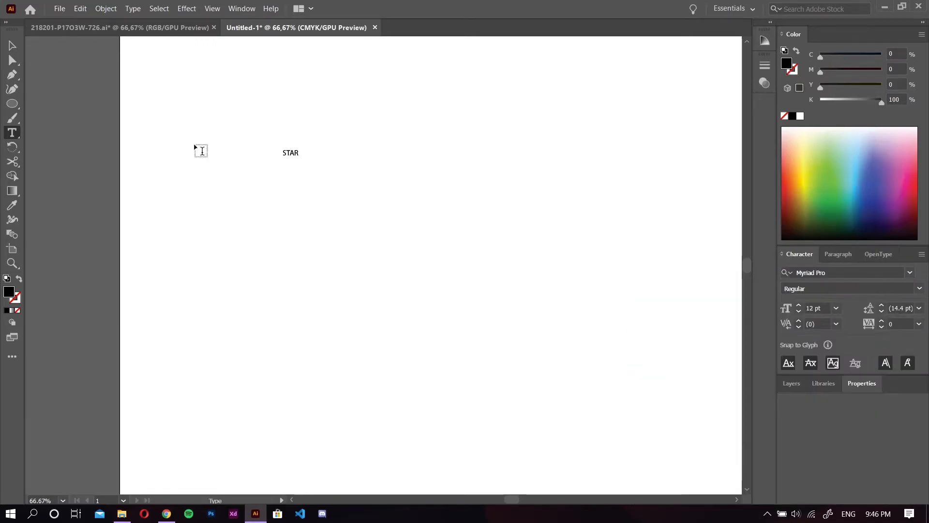
Place vertical placeholder text below STAR, and run placeholder type along the circle's outline with the Type on a Path tool
drag(19, 132, 76, 161)
click(346, 177)
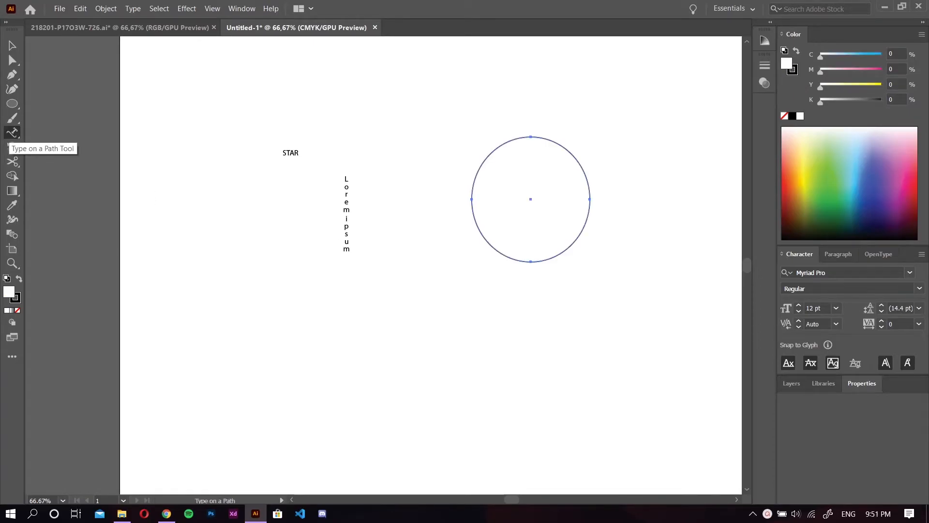
right_click(9, 134)
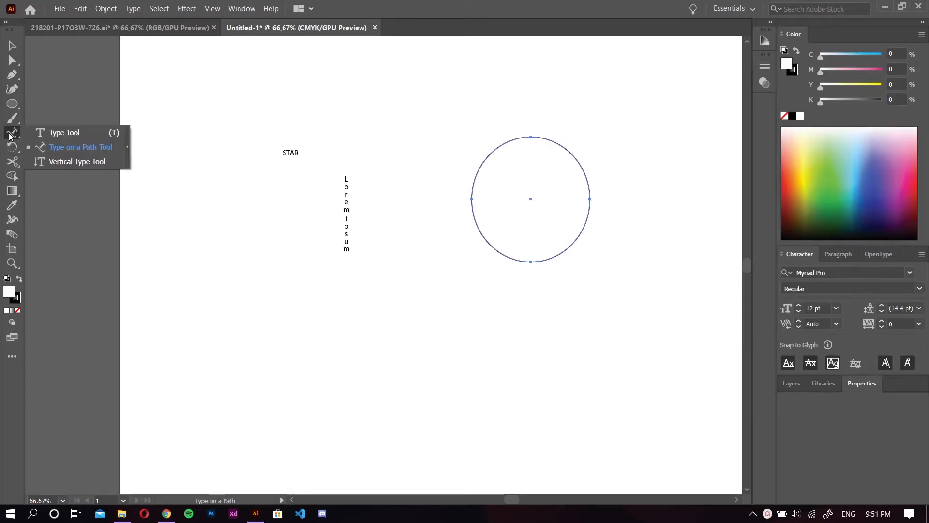
click(38, 146)
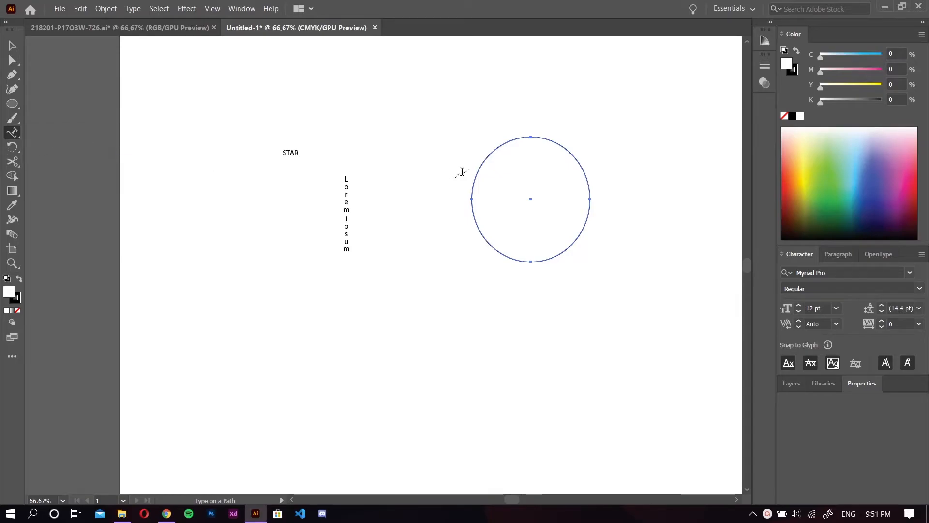
click(476, 177)
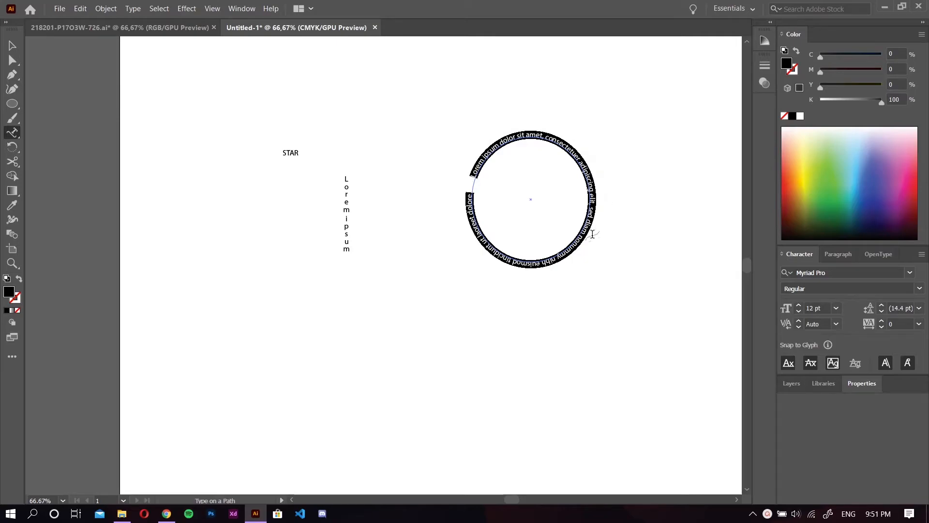
click(478, 165)
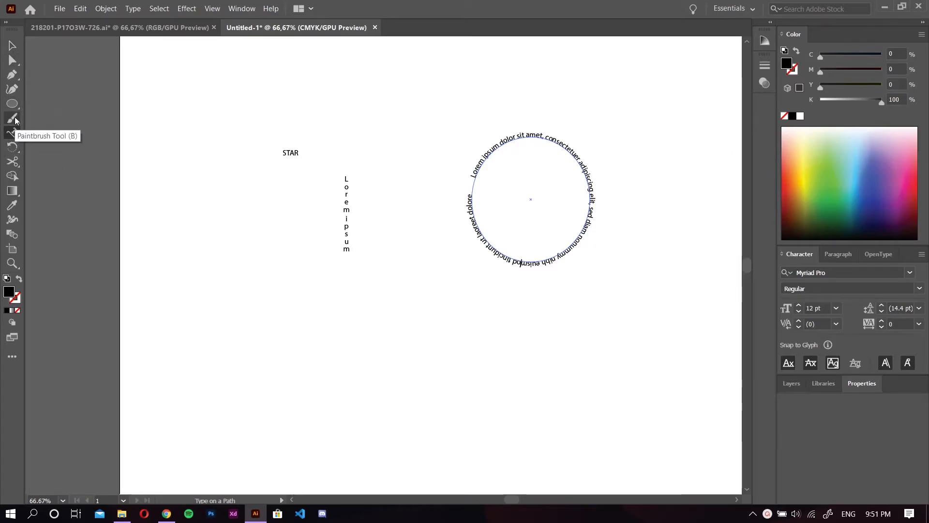
Draw a black rectangle in the lower part of the artboard, and move it clear of the vertical text
click(14, 151)
click(13, 151)
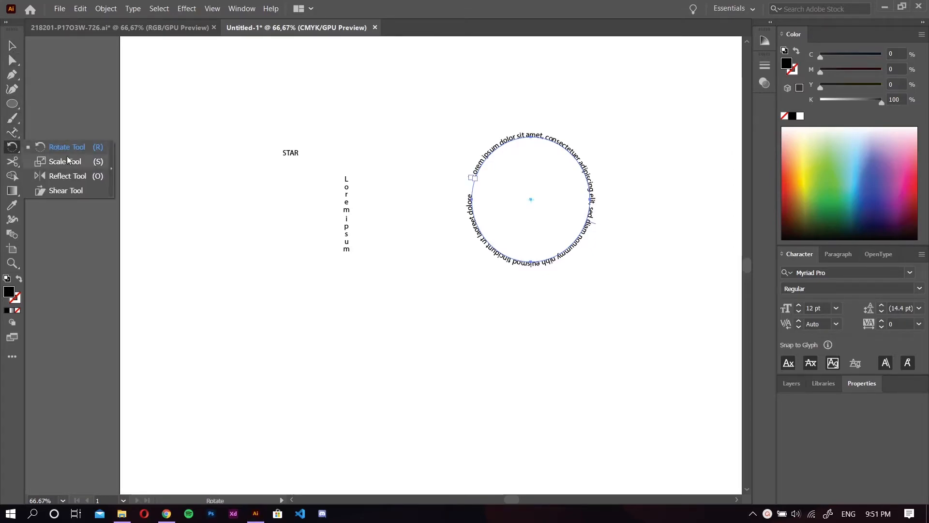
click(13, 104)
click(63, 108)
mouse_move(194, 247)
mouse_down()
mouse_move(313, 342)
mouse_move(383, 374)
mouse_up()
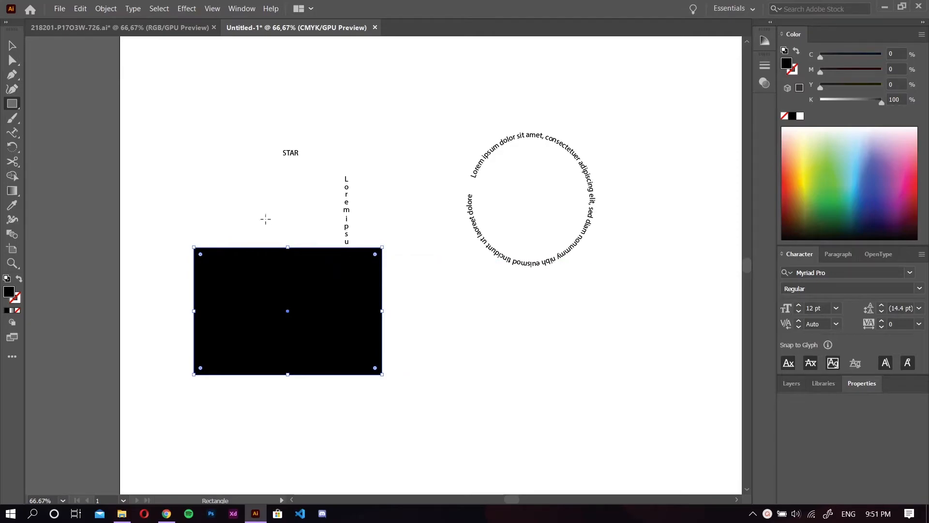
key(v)
drag(248, 282, 290, 345)
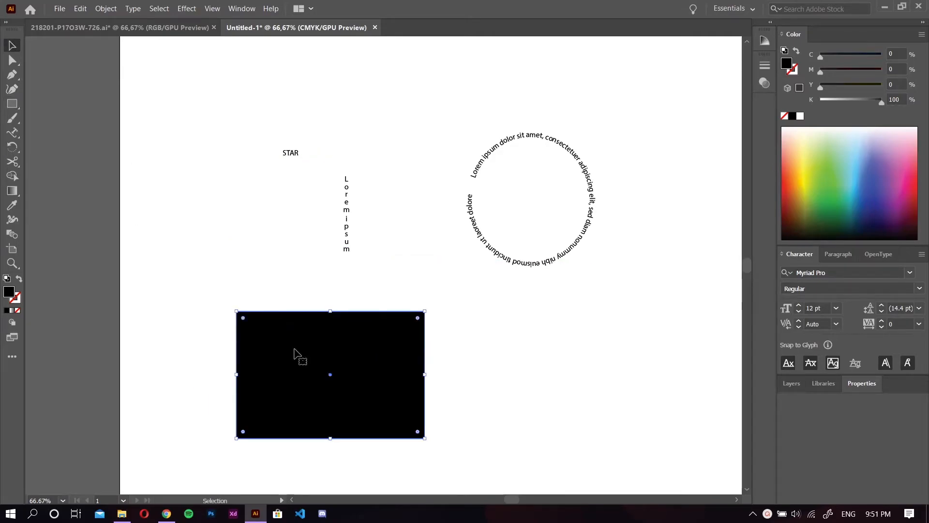
Shift the black rectangle slightly up and to the left, and rotate it clockwise around a pivot off its centre
click(17, 153)
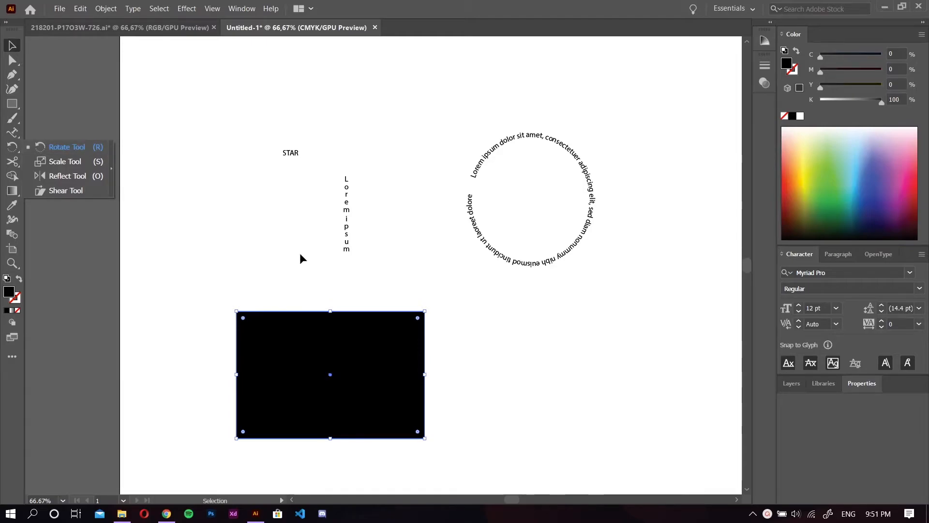
click(388, 352)
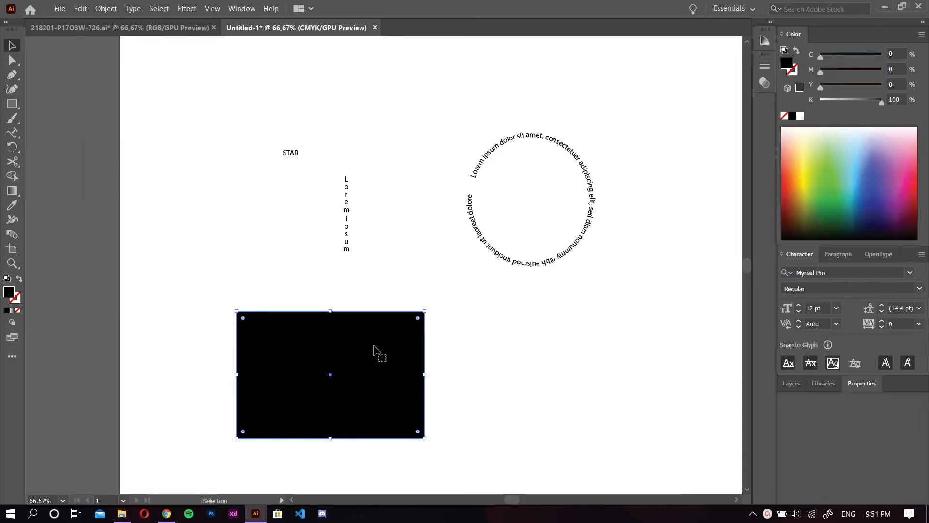
drag(396, 320, 366, 307)
drag(348, 342, 362, 353)
click(12, 147)
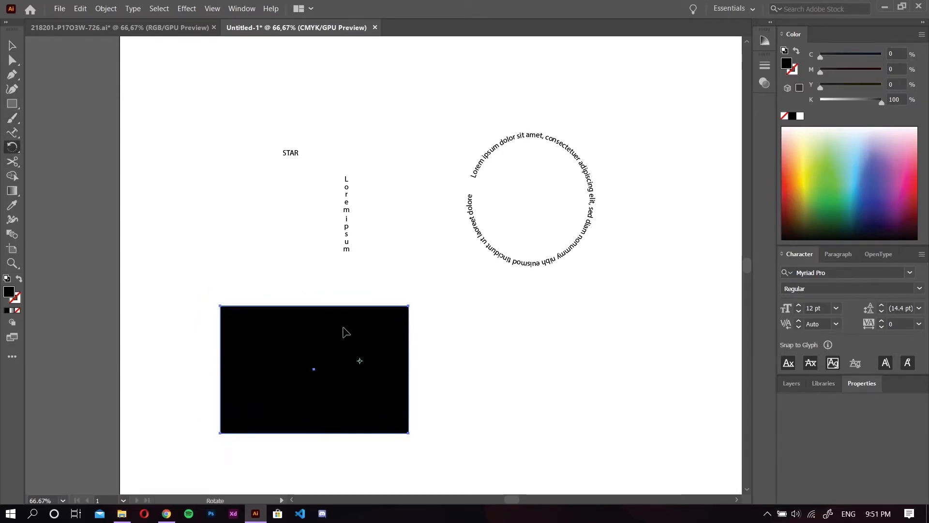
drag(271, 301, 355, 342)
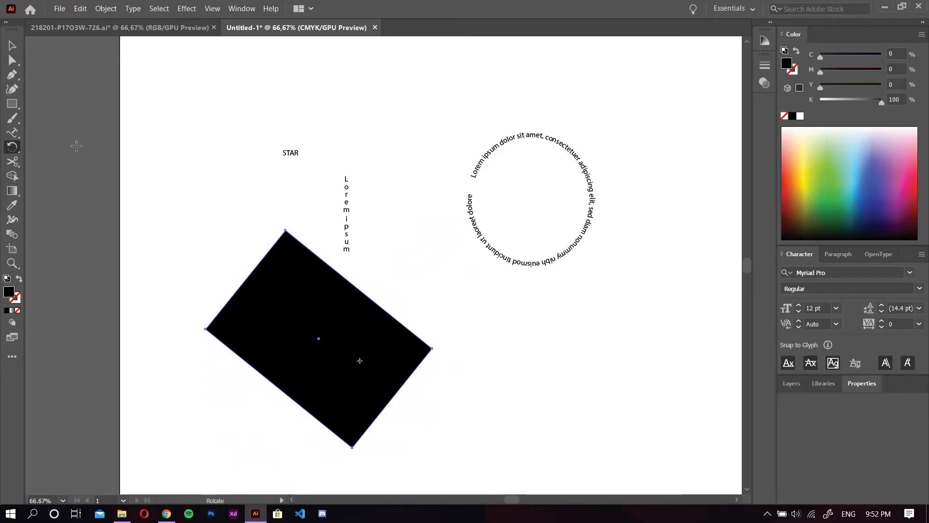
Scale the rotated rectangle non-uniformly into a taller, narrower diamond with the Scale tool
click(10, 153)
click(68, 166)
drag(286, 229, 327, 215)
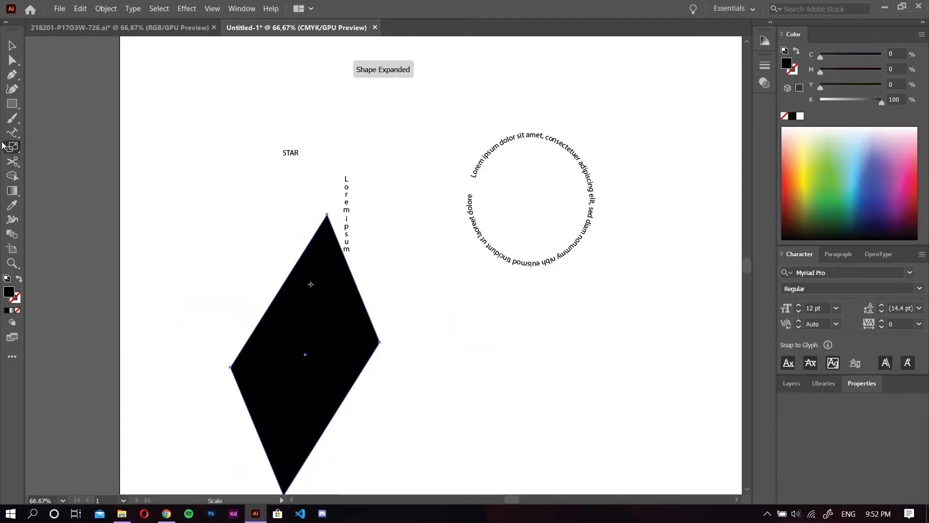
Reflect a copy of the diamond around a point near its top corner so that it overlaps the original
drag(12, 146, 65, 178)
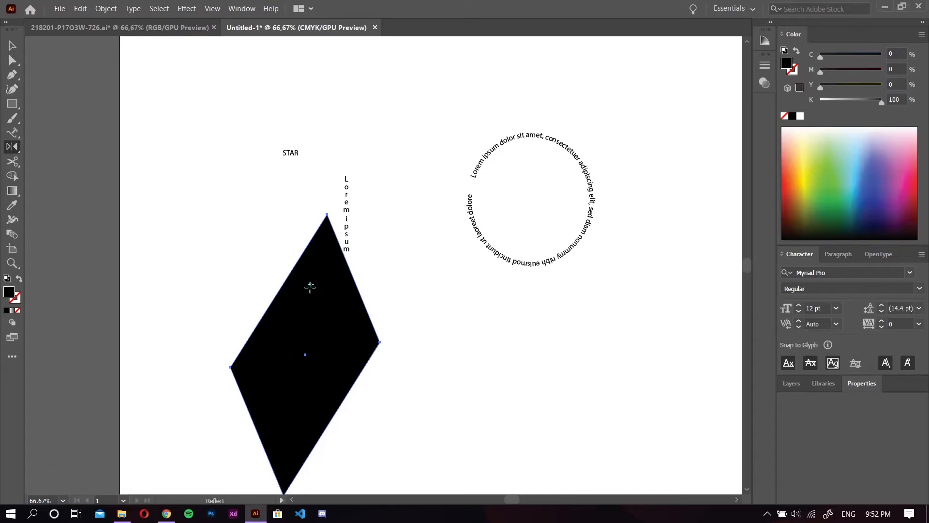
click(328, 233)
scroll(307, 263, down, 1)
scroll(305, 295, down, 1)
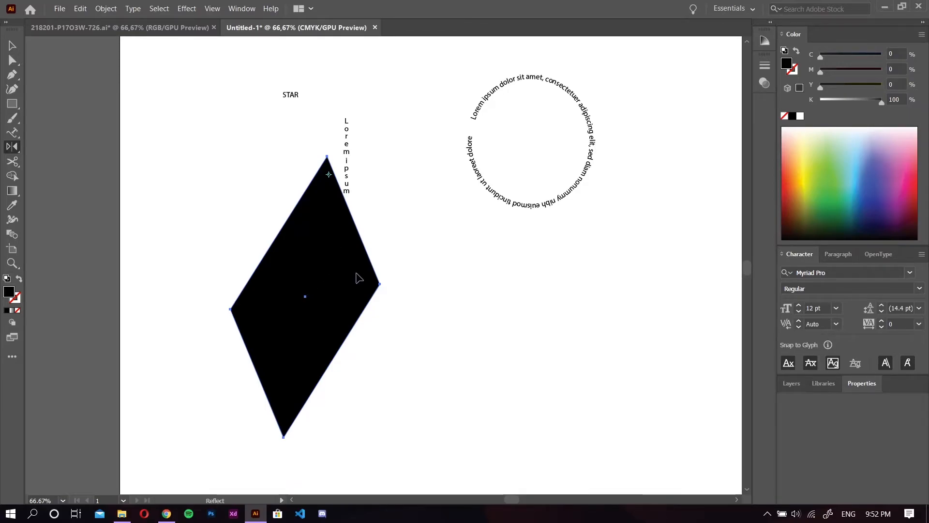
drag(338, 291, 340, 289)
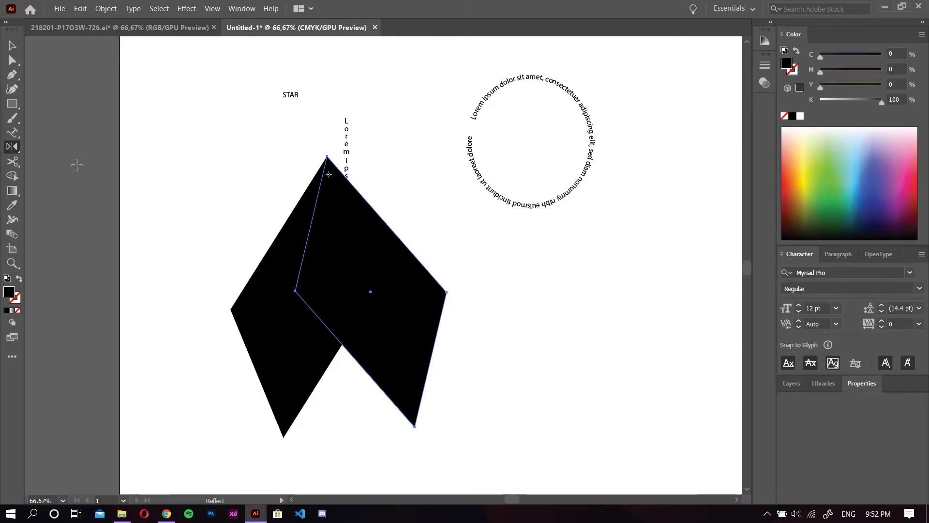
Erase several freehand strokes across the reflected diamond copy with the Eraser tool
click(15, 161)
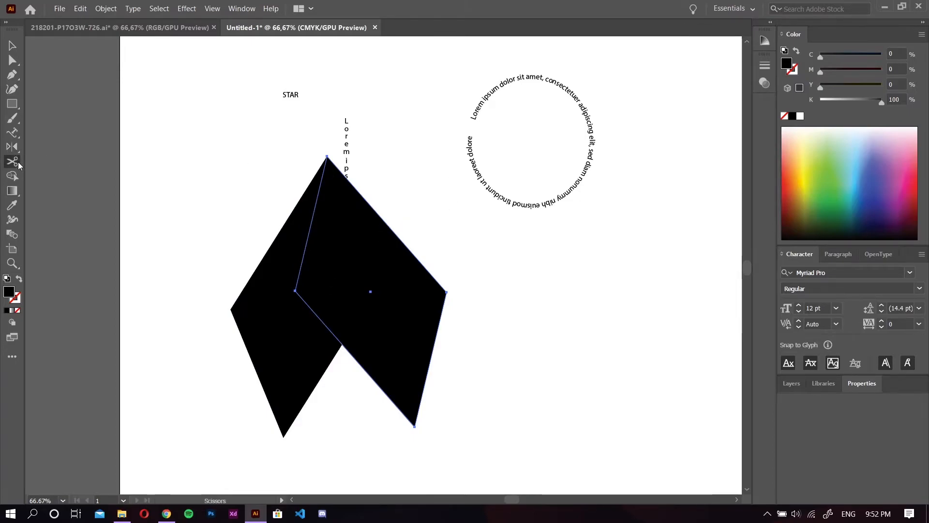
mouse_move(18, 164)
mouse_down()
mouse_move(59, 177)
mouse_move(66, 161)
mouse_up()
mouse_move(395, 230)
mouse_down()
mouse_move(315, 293)
mouse_move(307, 309)
mouse_move(254, 323)
mouse_move(286, 299)
mouse_move(430, 294)
mouse_move(421, 280)
mouse_move(393, 356)
mouse_up()
mouse_move(285, 358)
mouse_down()
mouse_move(298, 336)
mouse_move(236, 306)
mouse_up()
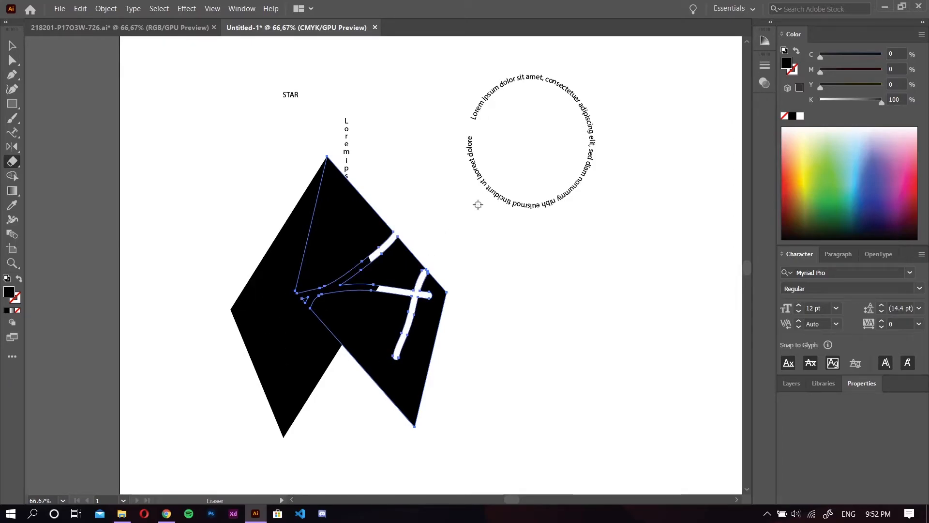
Select the original diamond and erase freehand loops and a zigzag through its middle
click(12, 45)
click(267, 315)
click(12, 161)
mouse_move(356, 280)
mouse_down()
mouse_move(283, 301)
mouse_move(350, 281)
mouse_move(349, 304)
mouse_move(230, 345)
mouse_move(268, 367)
mouse_up()
Cut the original diamond's upper-left edge and top corner with the Scissors tool, and move the thin sliver away from it
click(12, 161)
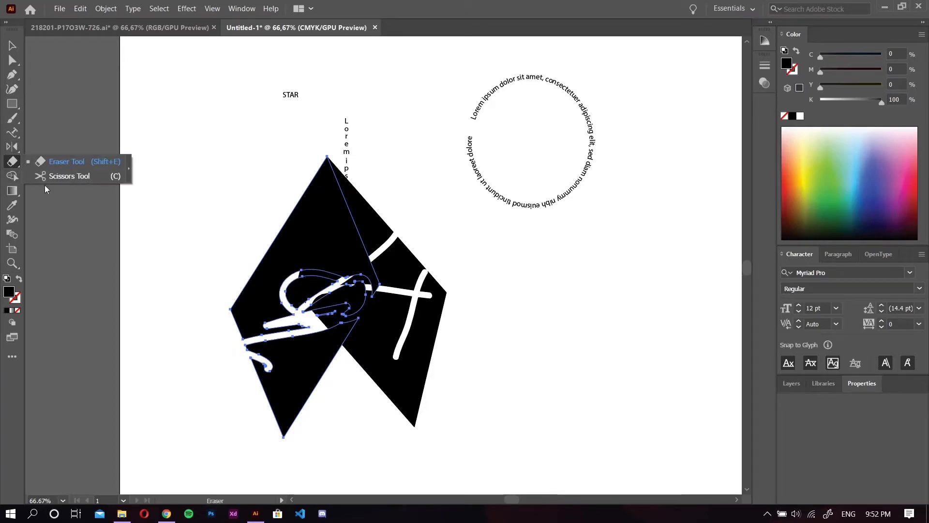
click(67, 176)
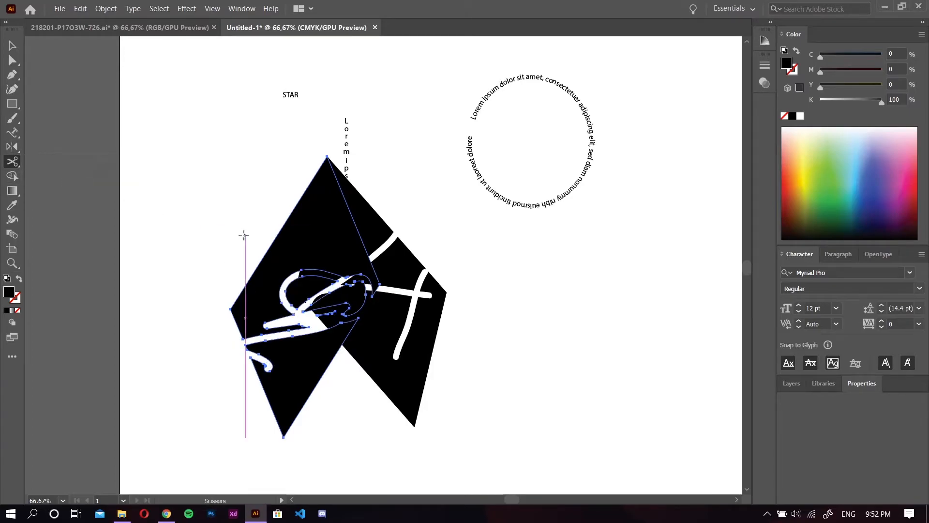
click(272, 244)
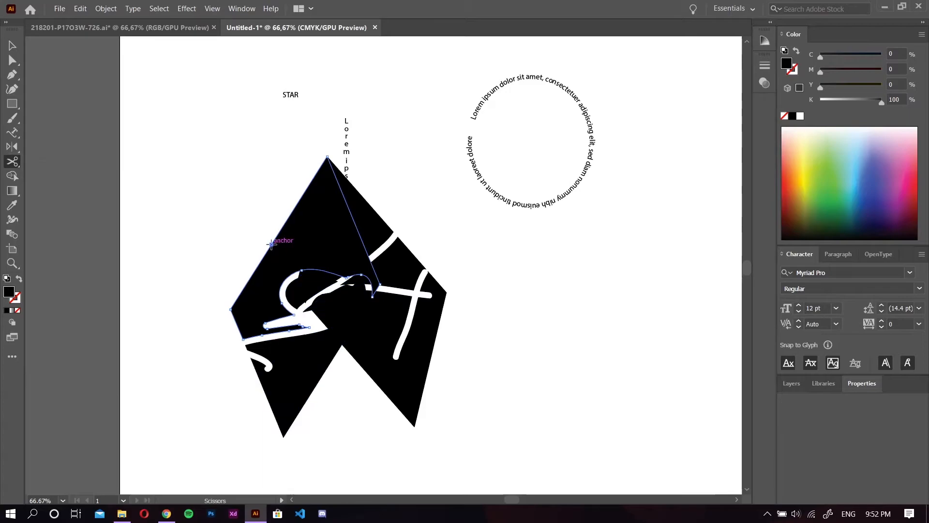
click(328, 159)
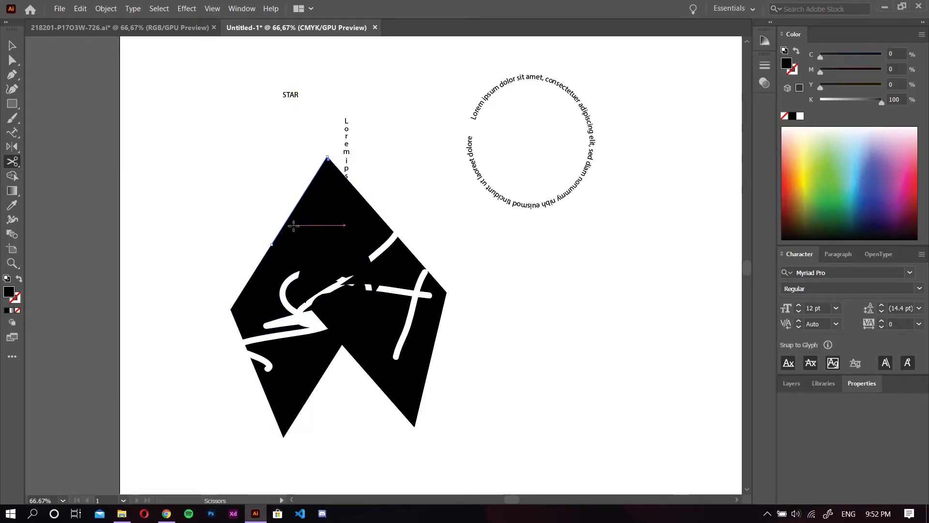
click(12, 45)
drag(297, 208, 237, 184)
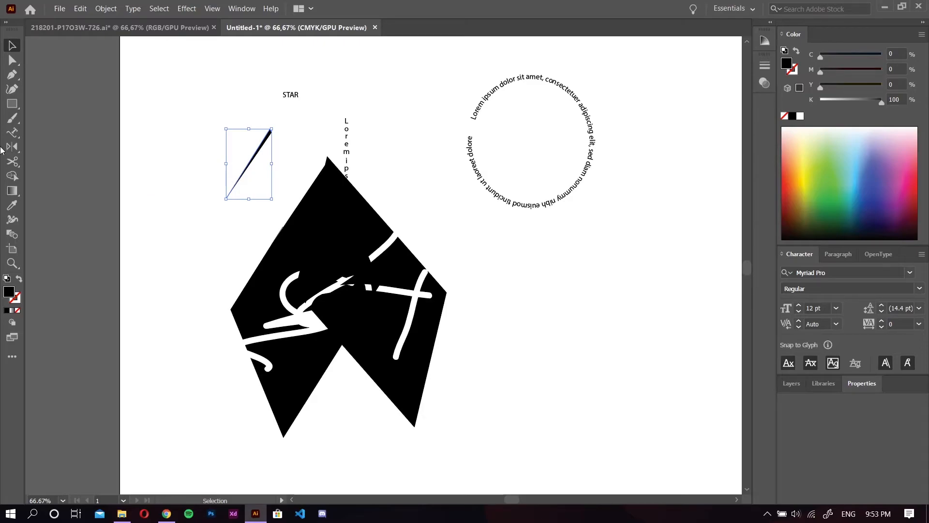
Draw a black rectangle below the circular text with an ellipse overlapping its lower-left corner, and select both shapes
click(13, 175)
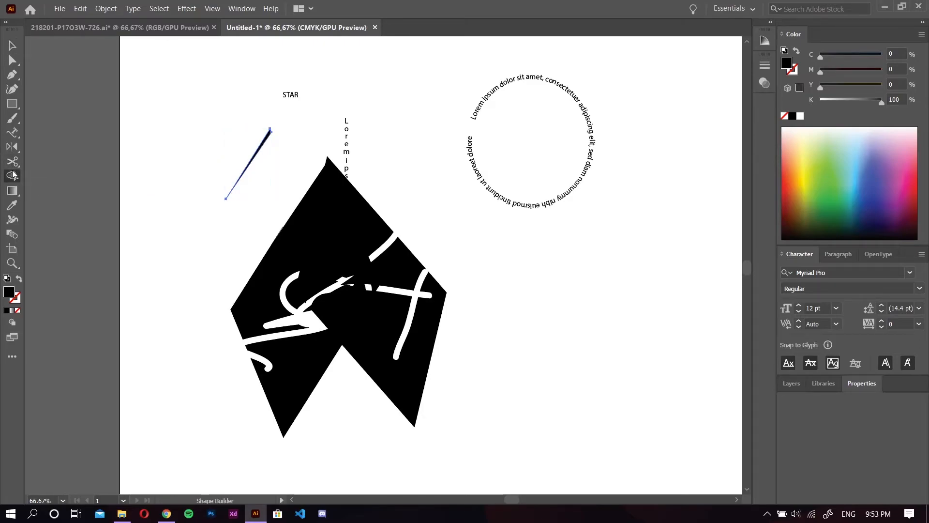
click(12, 103)
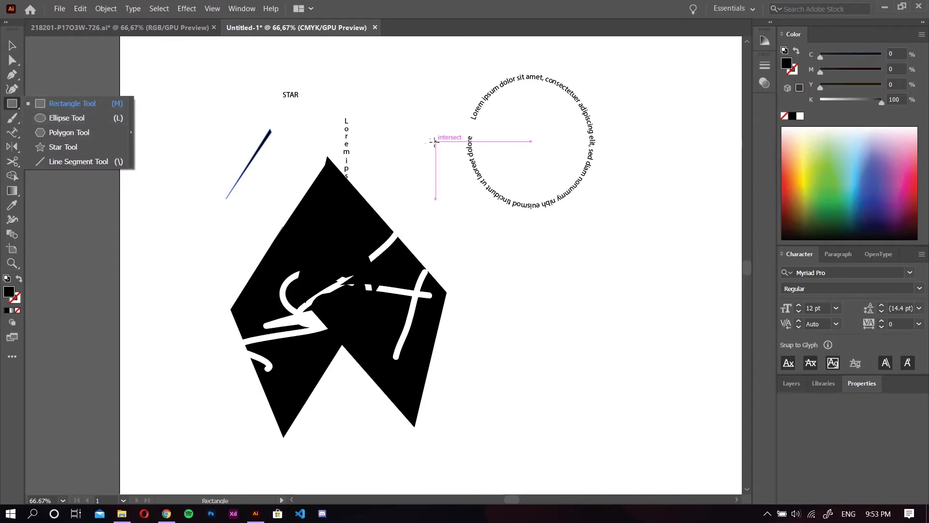
drag(668, 253, 561, 345)
drag(13, 106, 53, 116)
drag(632, 317, 553, 388)
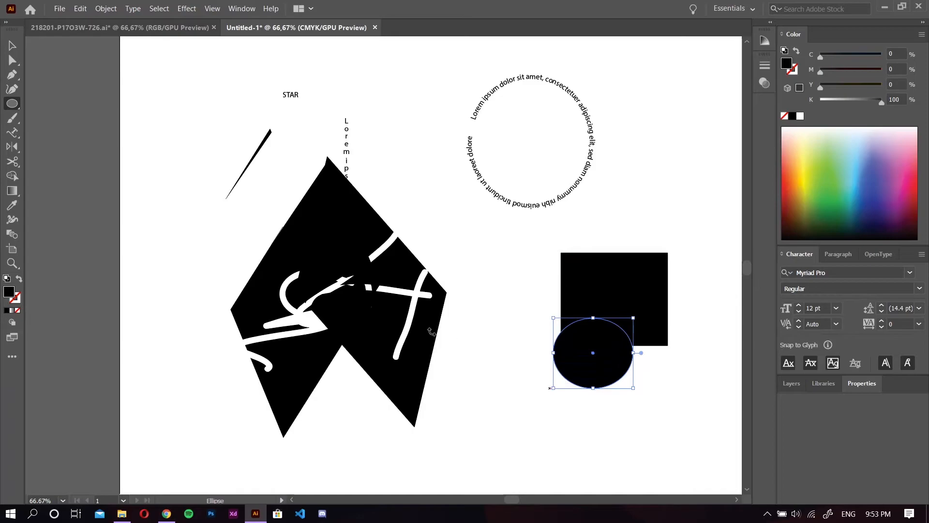
click(12, 45)
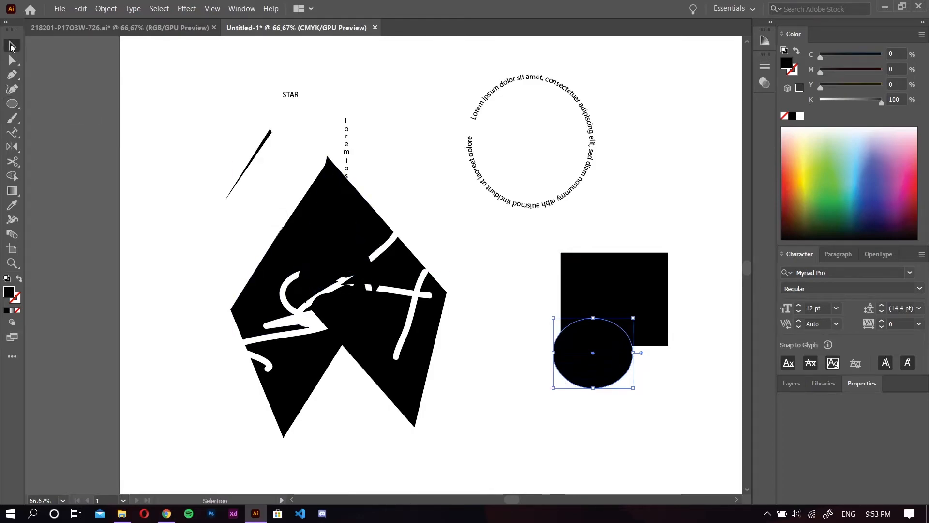
shift+click(644, 268)
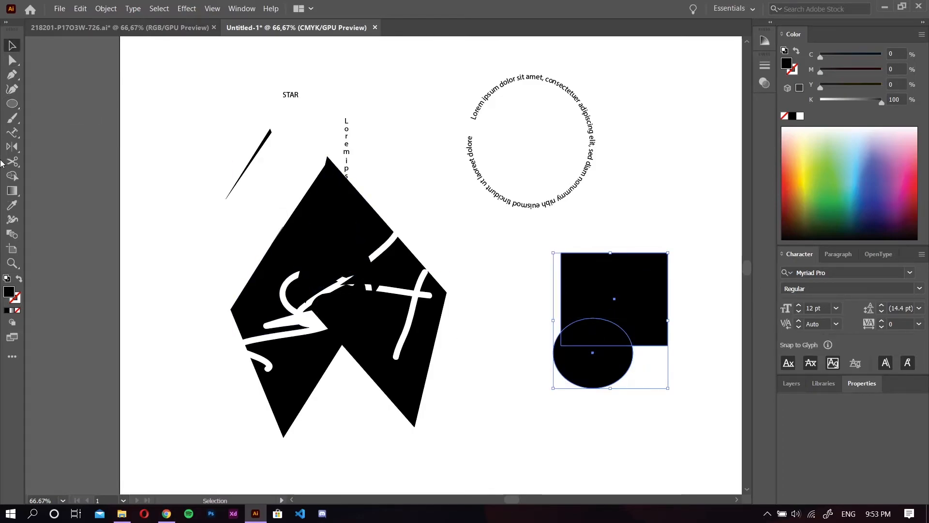
Merge the overlapping ellipse and rectangle into one shape with the Shape Builder tool
click(12, 176)
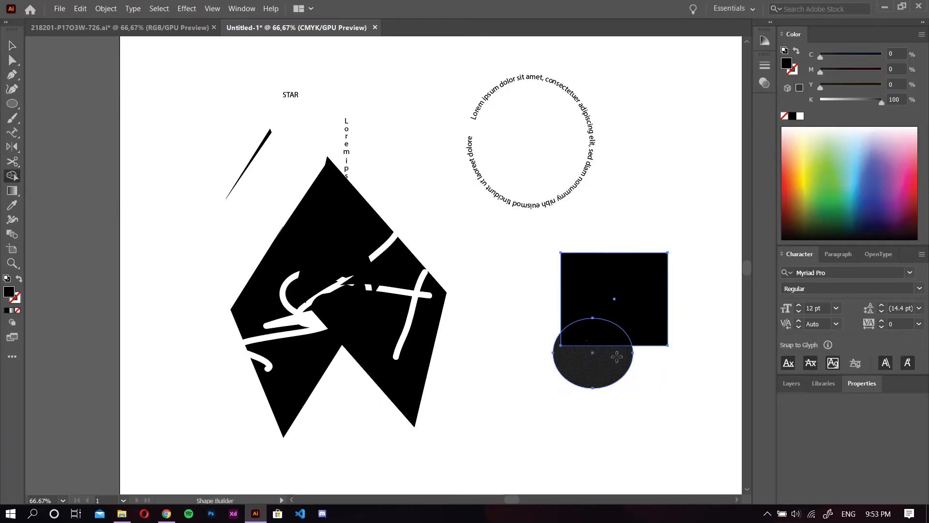
mouse_move(588, 356)
mouse_down()
mouse_move(603, 326)
mouse_move(638, 295)
mouse_move(645, 273)
mouse_up()
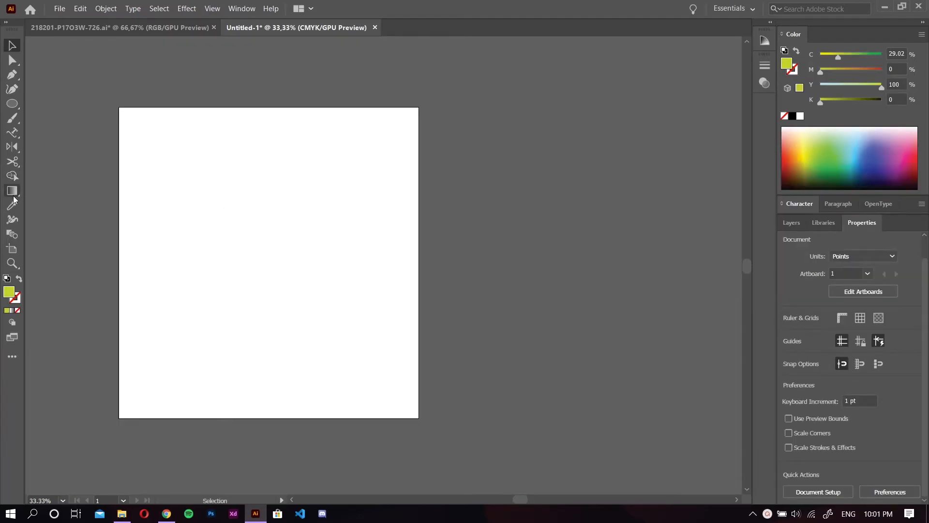
Draw a lime-green ellipse about 444 by 435 pt on the empty artboard and apply a white-to-black linear gradient fill
click(13, 103)
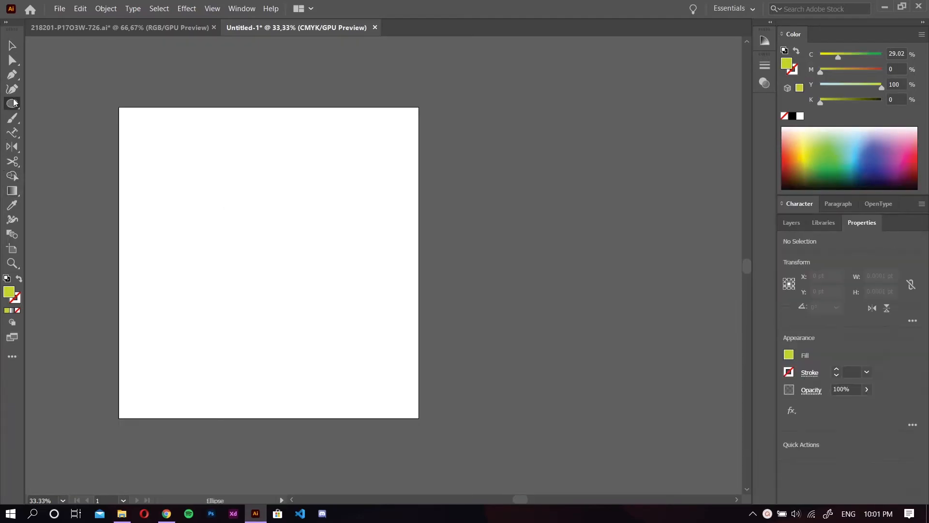
drag(232, 158, 372, 299)
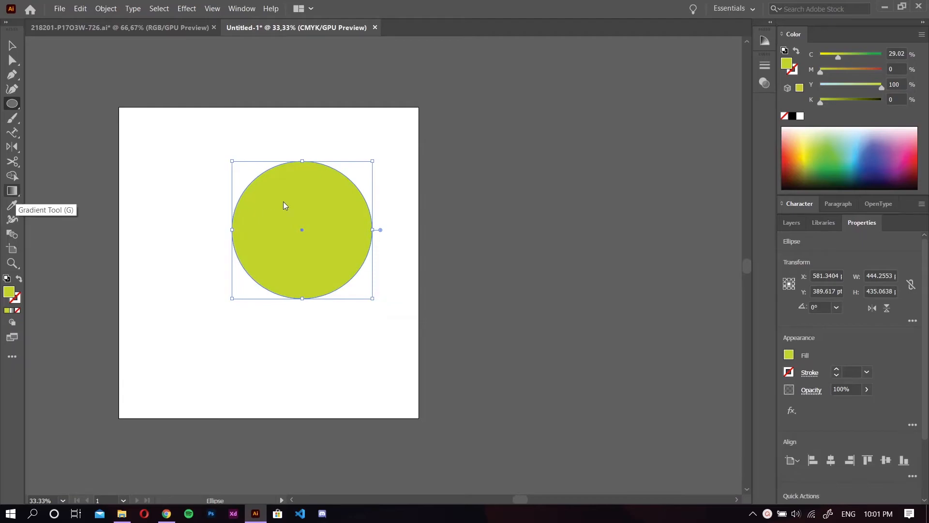
click(10, 195)
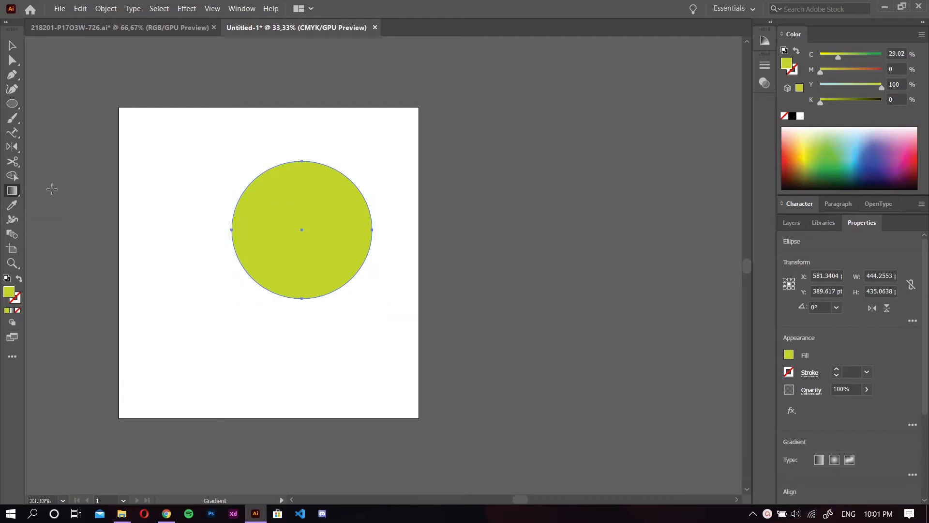
click(310, 210)
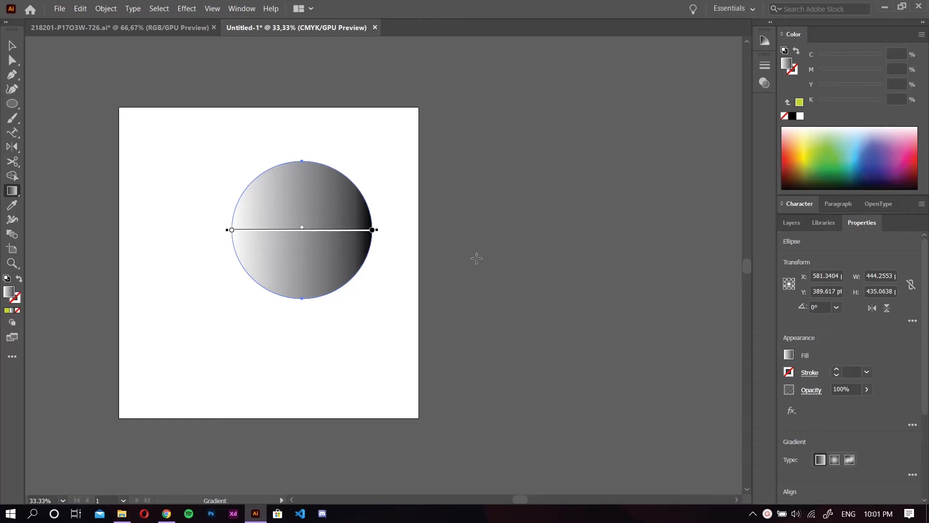
Try the radial gradient type on the large ellipse and switch it back to linear
scroll(928, 341, down, 1)
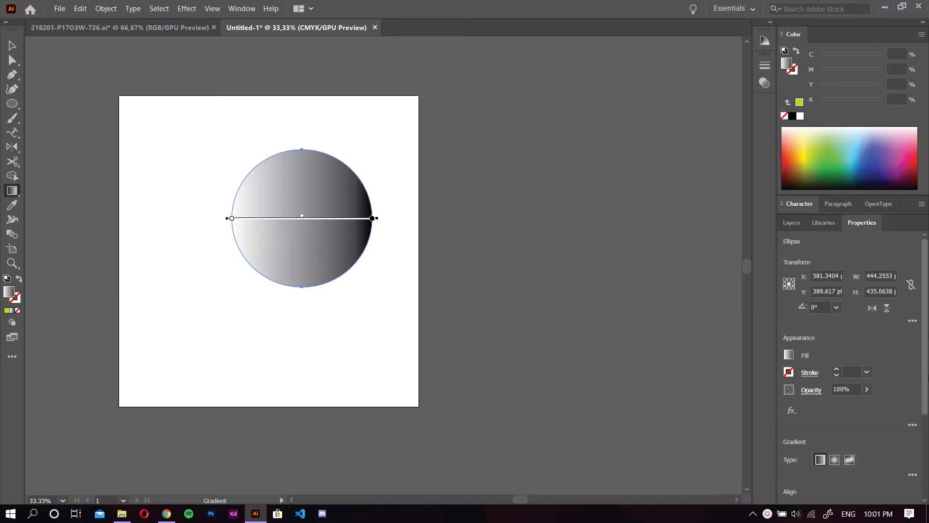
drag(927, 402, 927, 442)
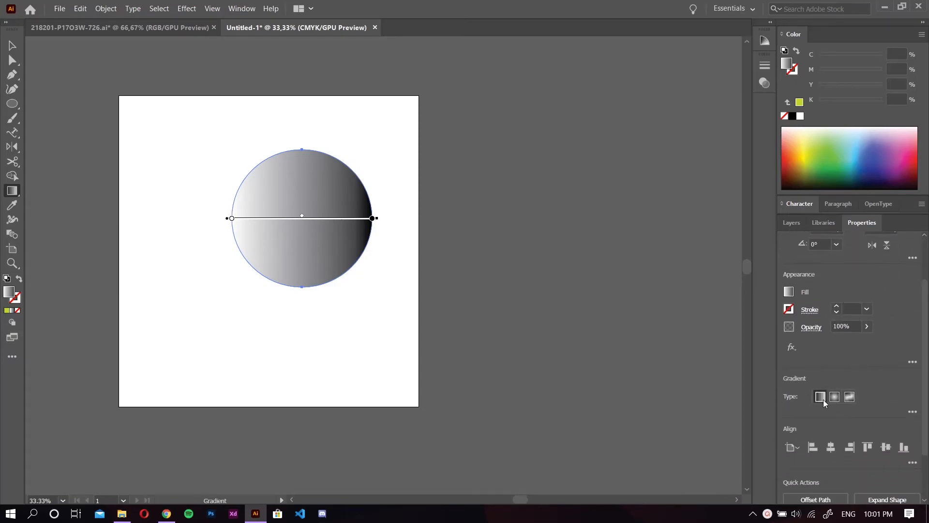
click(836, 397)
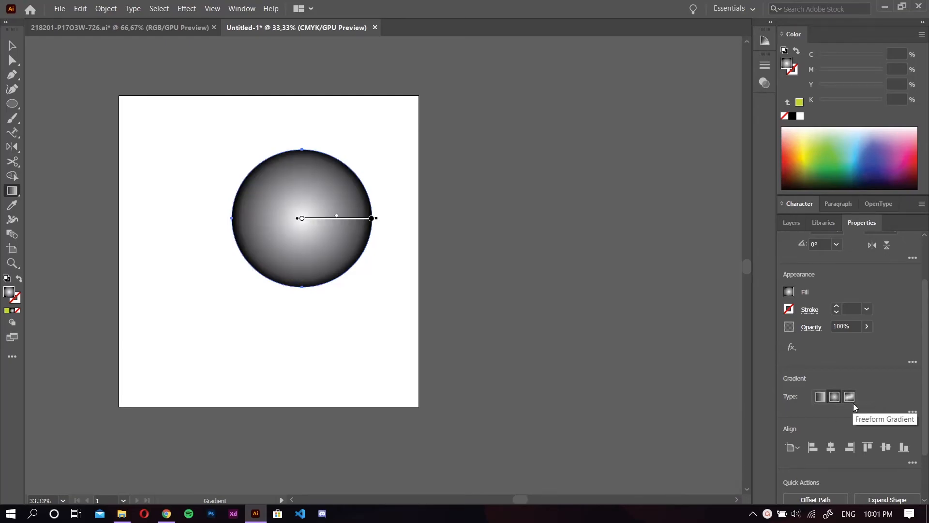
click(820, 396)
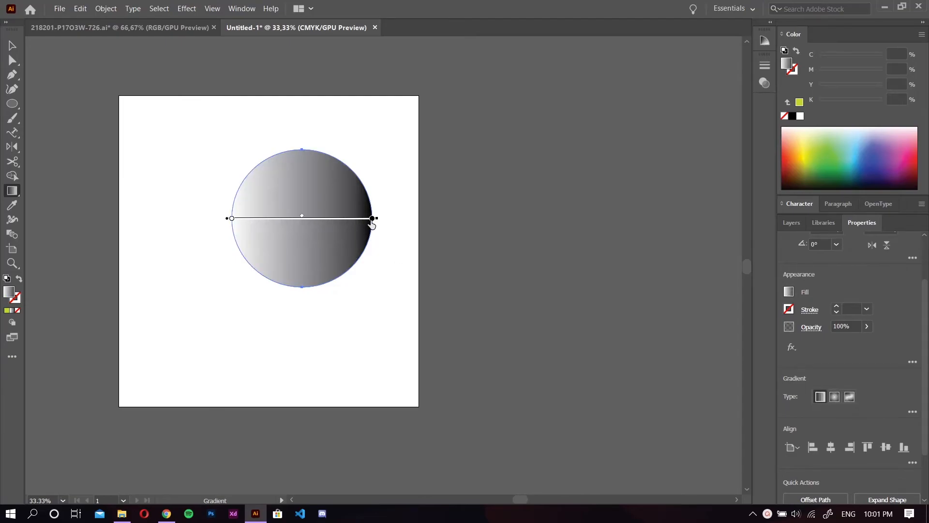
Adjust the linear gradient's stops on the large ellipse, moving the white stop inward from the ellipse's edge
mouse_move(372, 218)
mouse_down()
mouse_move(347, 198)
mouse_move(276, 190)
mouse_move(329, 191)
mouse_move(377, 195)
mouse_move(224, 214)
mouse_move(379, 207)
mouse_move(366, 205)
mouse_up()
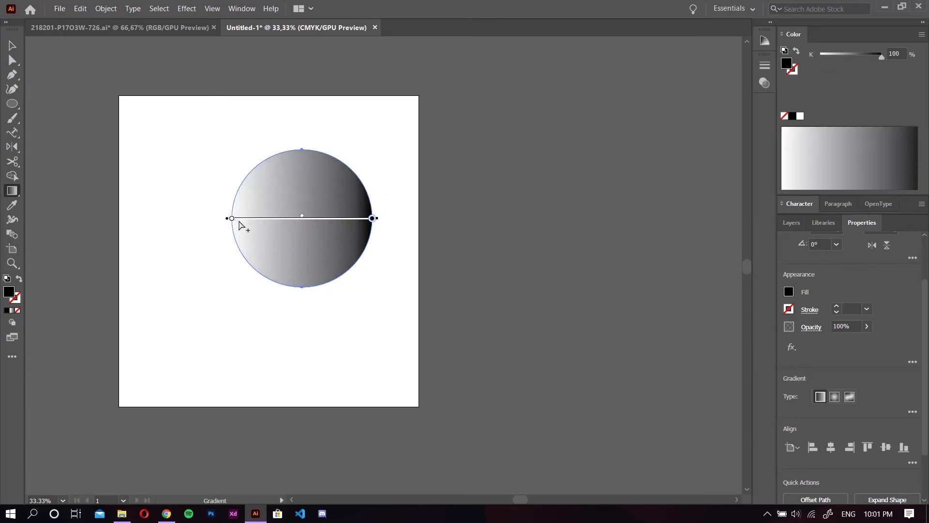
drag(230, 221, 191, 213)
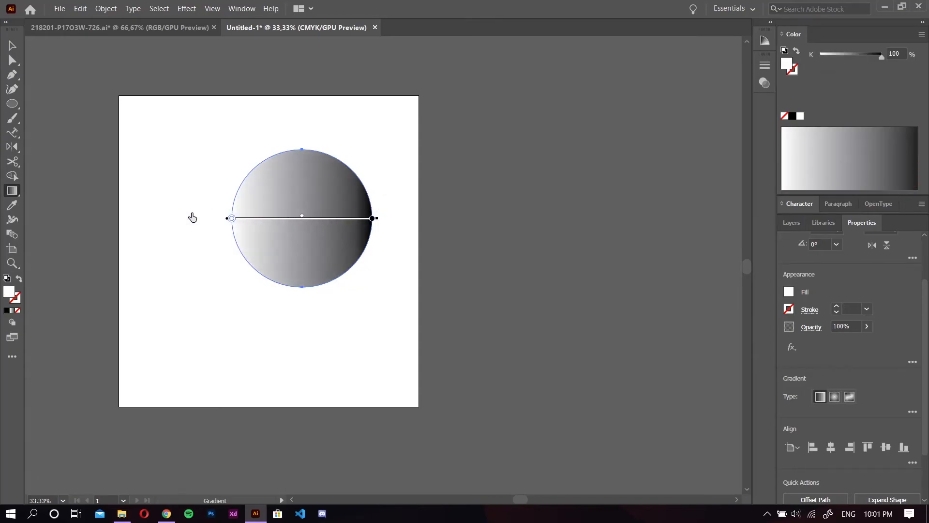
mouse_move(318, 217)
mouse_down()
mouse_move(319, 254)
mouse_move(326, 200)
mouse_move(313, 172)
mouse_move(310, 217)
mouse_up()
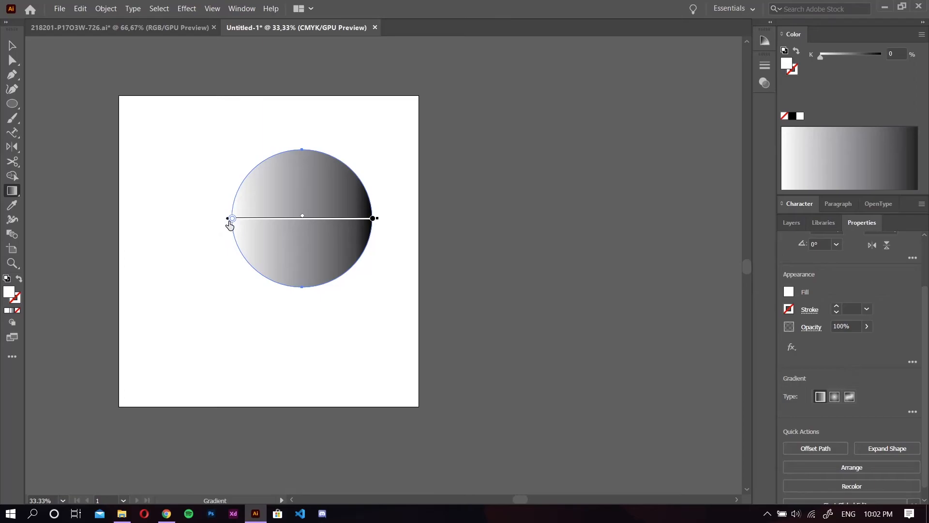
drag(231, 222, 240, 230)
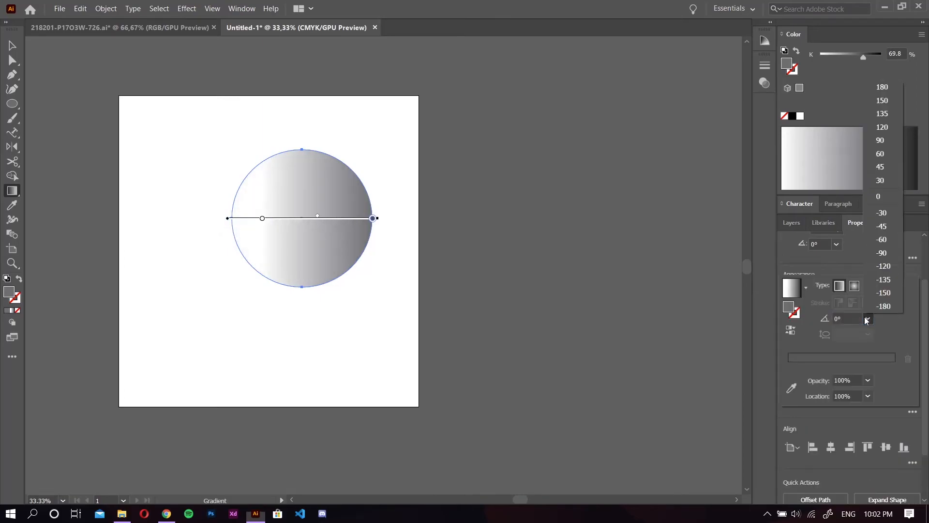
Set the linear gradient's end stop to magenta at 96.48% location, and redraw the gradient diagonally from upper right to lower left
click(868, 321)
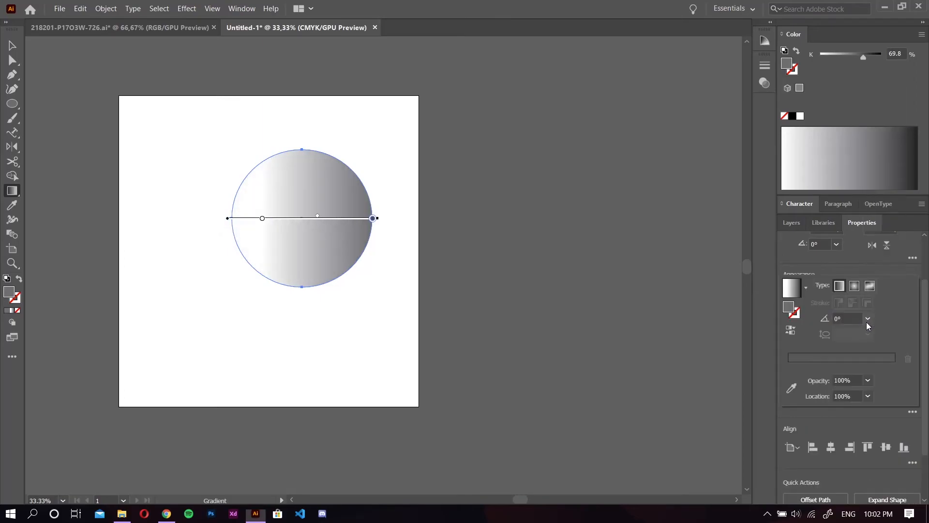
click(854, 288)
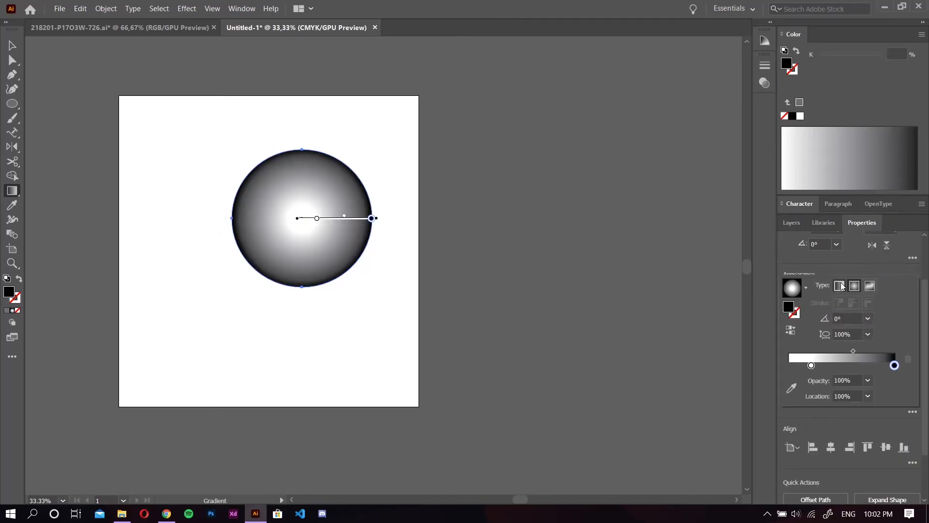
click(841, 286)
mouse_move(894, 365)
mouse_down()
mouse_move(835, 364)
mouse_move(891, 368)
mouse_up()
double_click(891, 365)
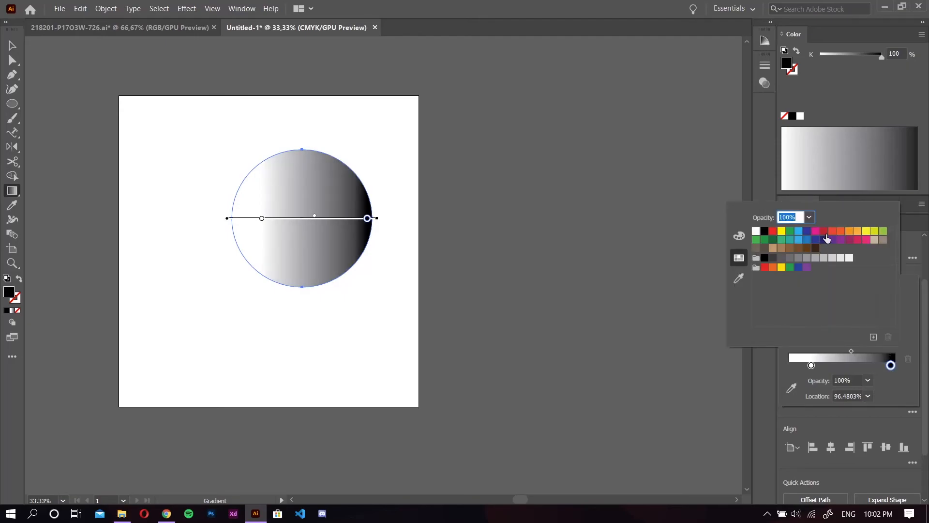
click(817, 231)
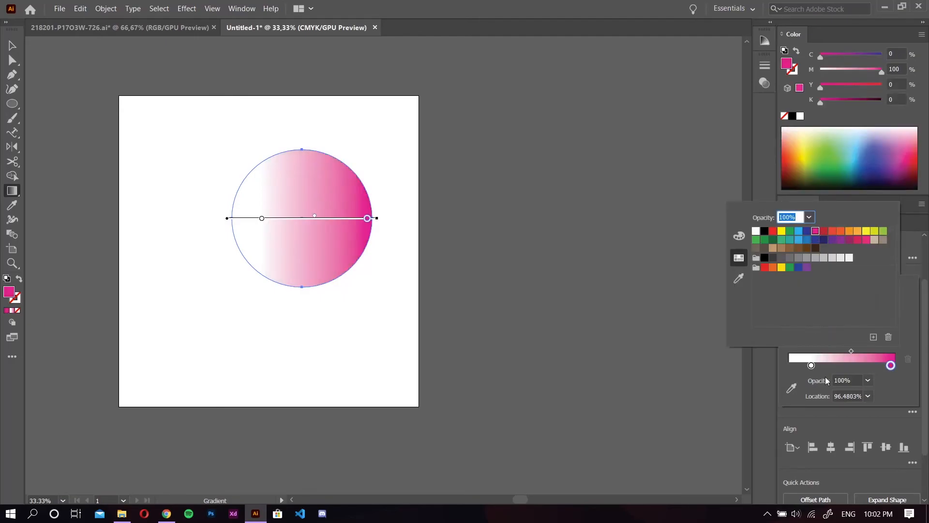
click(797, 373)
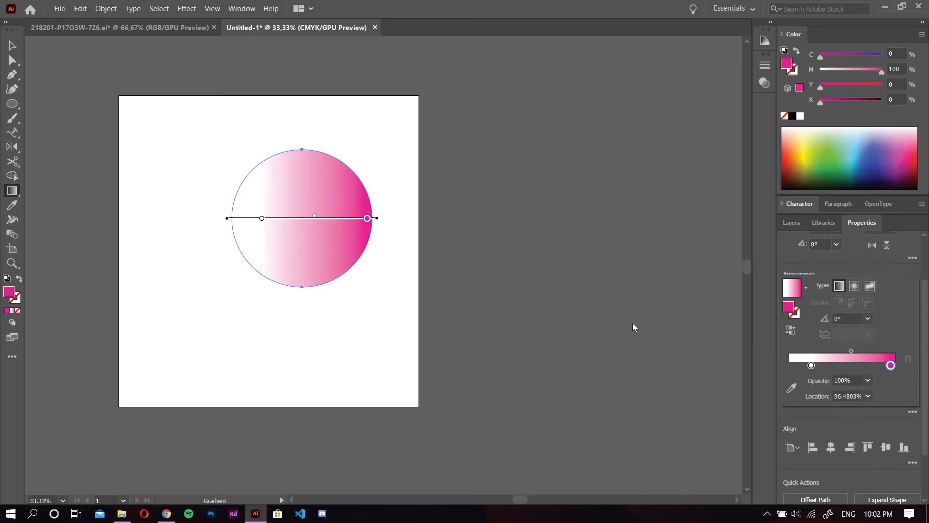
click(378, 131)
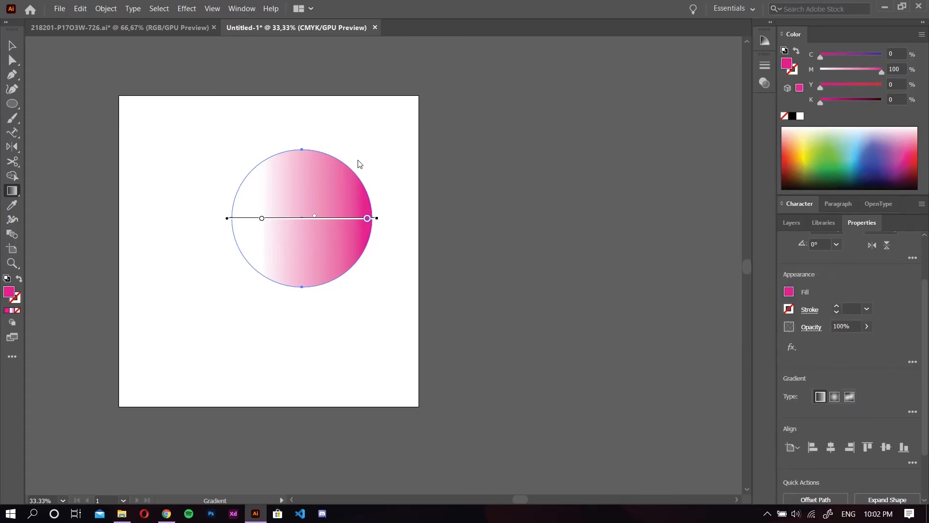
drag(402, 130, 236, 307)
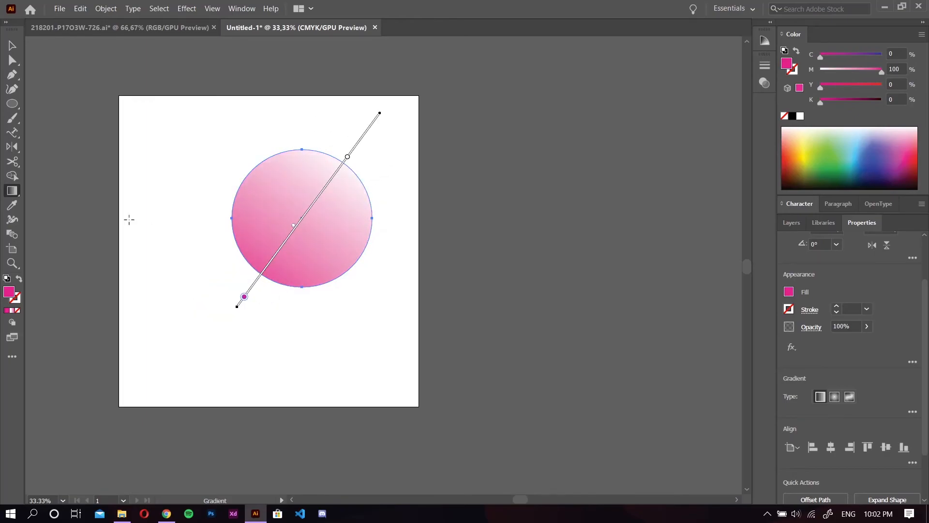
Select the large pink ellipse and sample the small ellipse's green gradient onto it with the Eyedropper tool
click(15, 211)
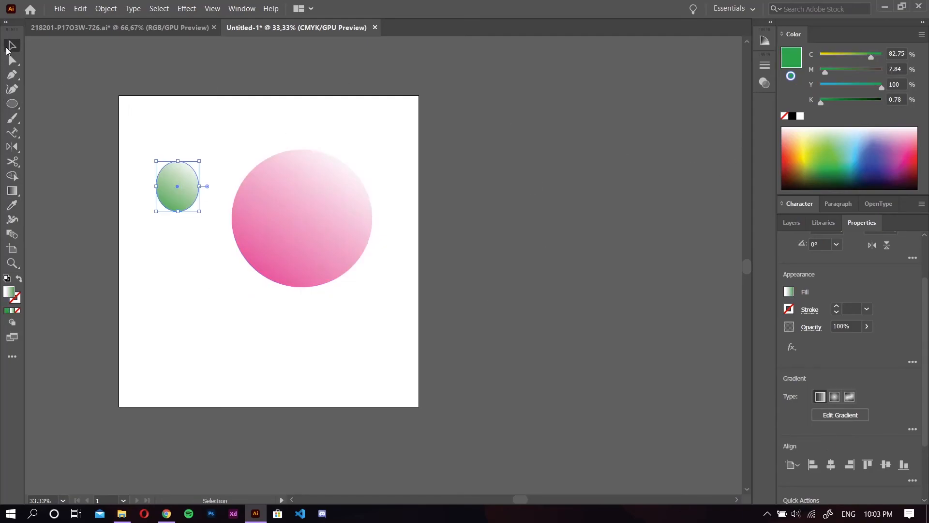
click(307, 208)
click(12, 205)
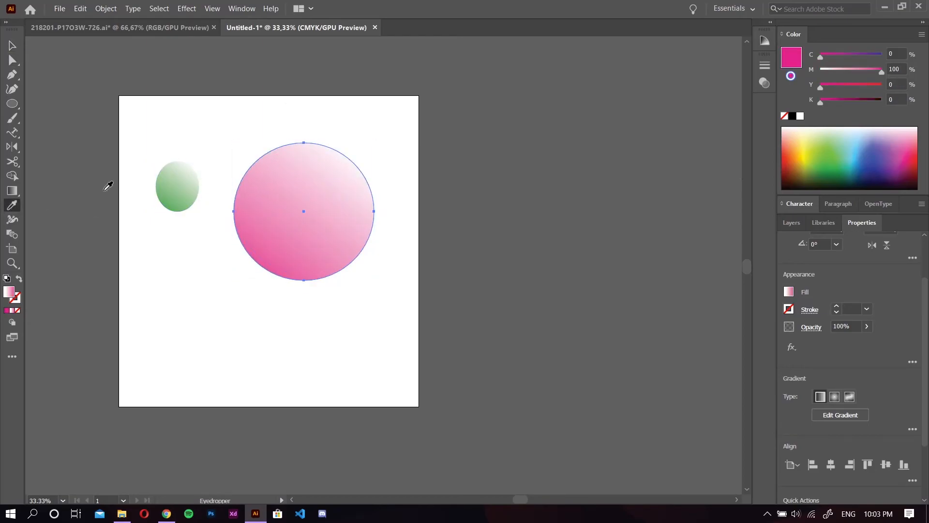
click(176, 191)
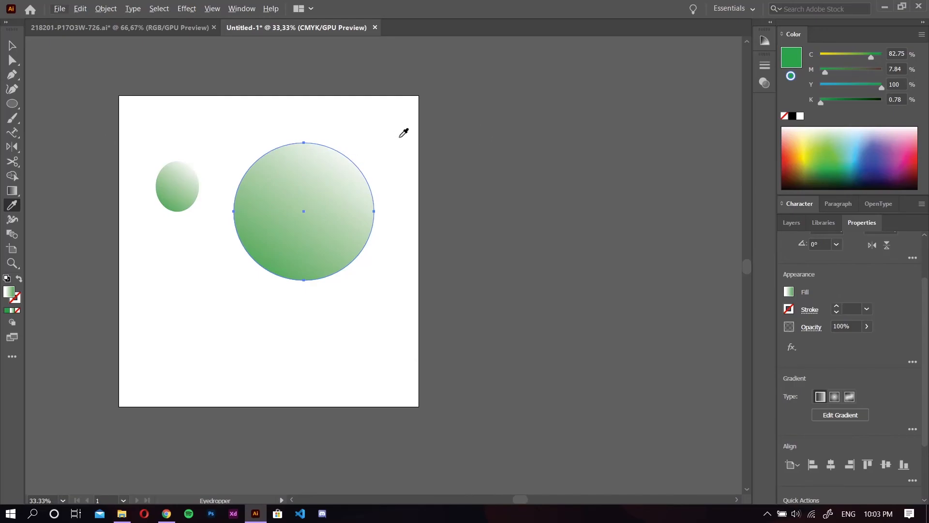
Examine the artboard and its two green ellipses at different zoom levels and view positions
scroll(404, 132, up, 4)
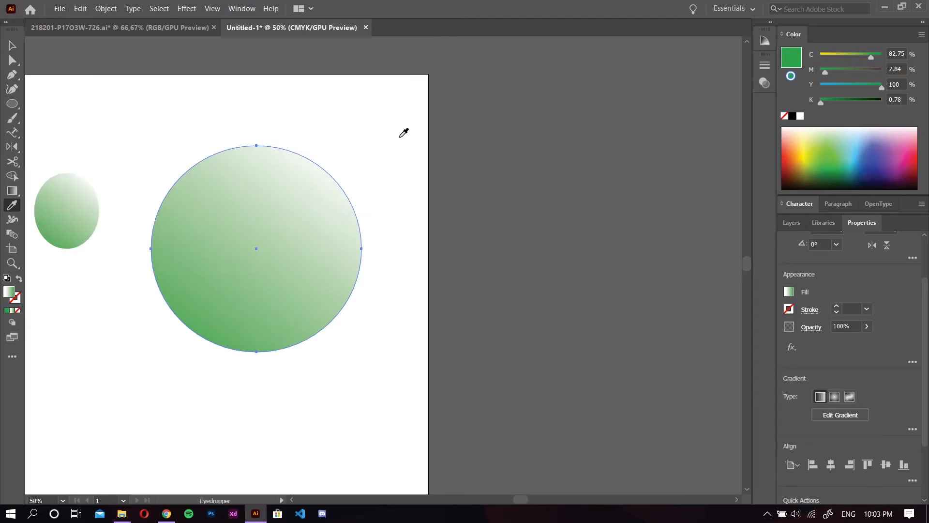
scroll(390, 133, down, 5)
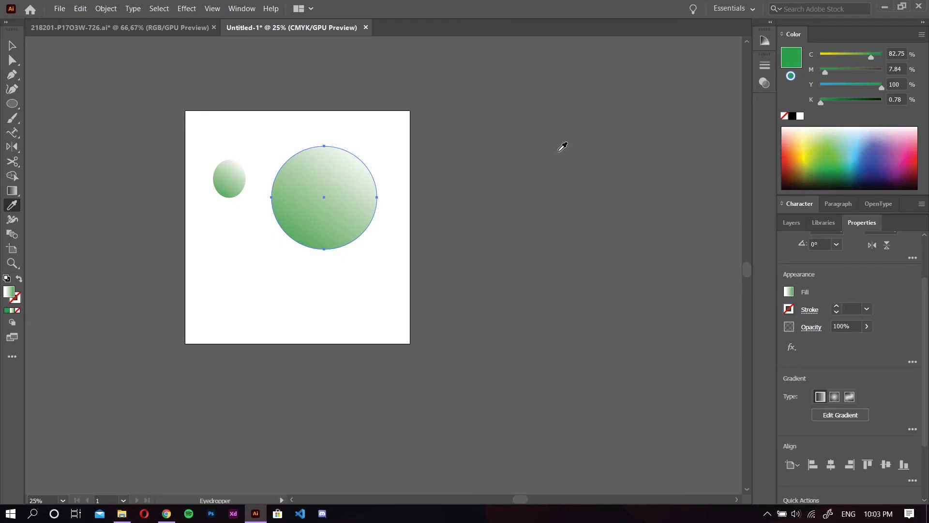
key(ctrl)
key(ctrl+equal)
key(ctrl+equal)
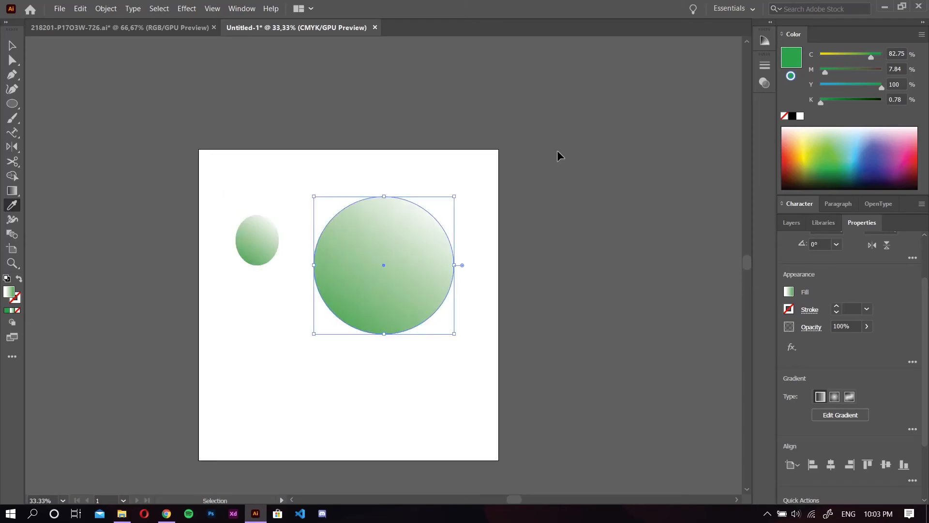
key(ctrl+minus)
key(ctrl+minus)
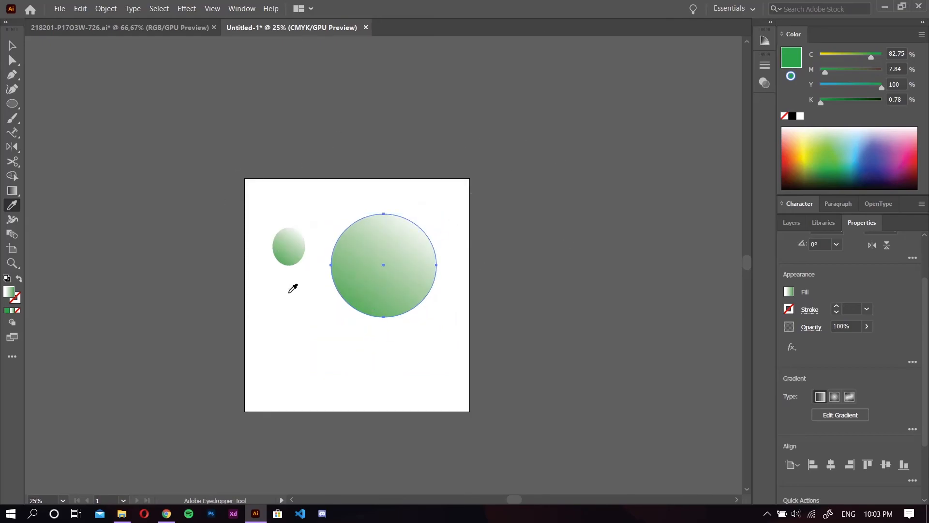
scroll(315, 266, down, 1)
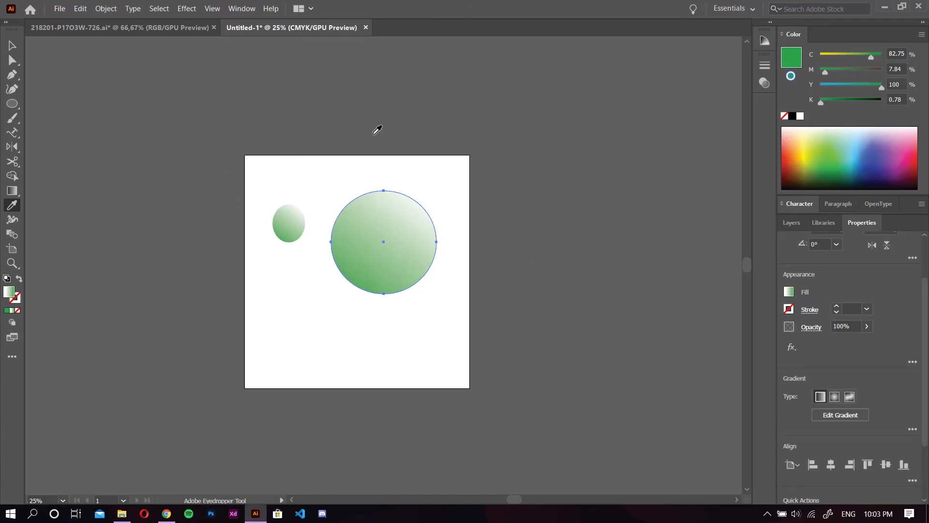
key(space)
drag(327, 330, 289, 311)
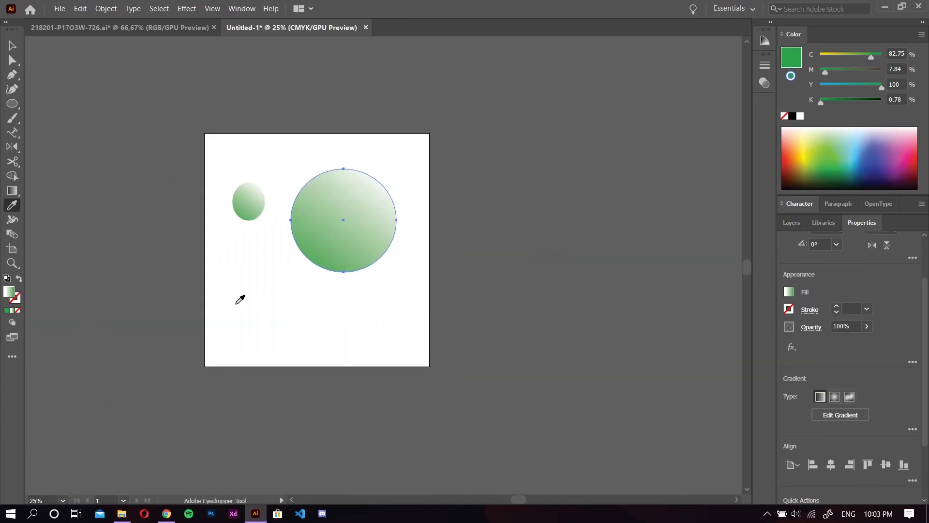
Extend Artboard 1 upward to a height of 1155 pt and draw three additional artboards, one below it and two beside it
click(13, 248)
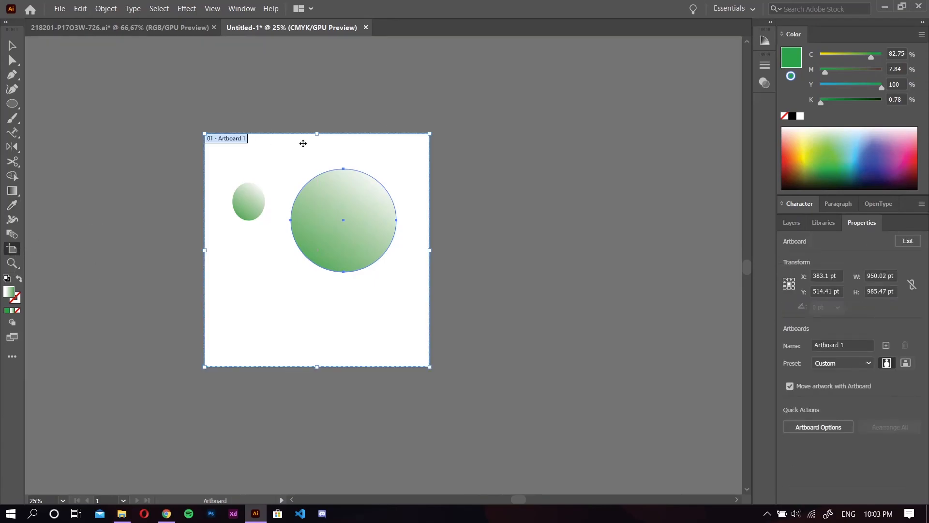
drag(320, 135, 321, 93)
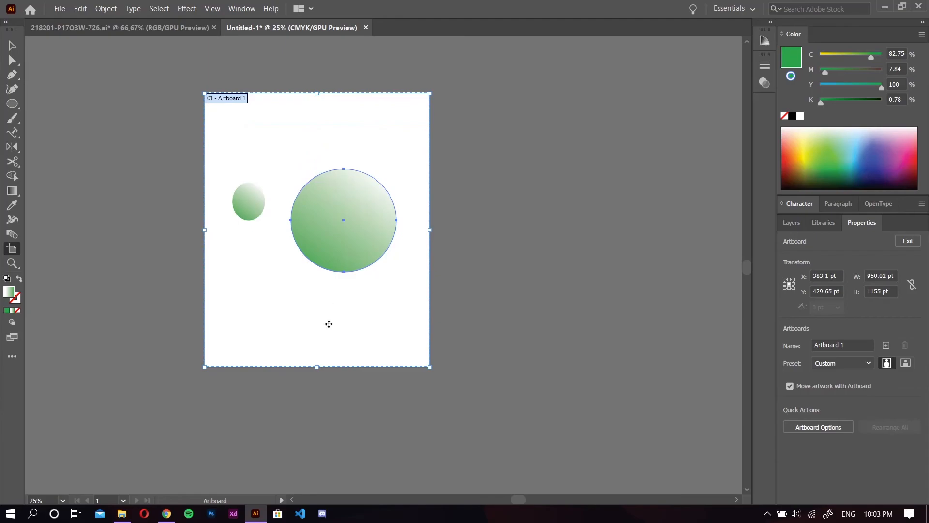
drag(318, 368, 305, 424)
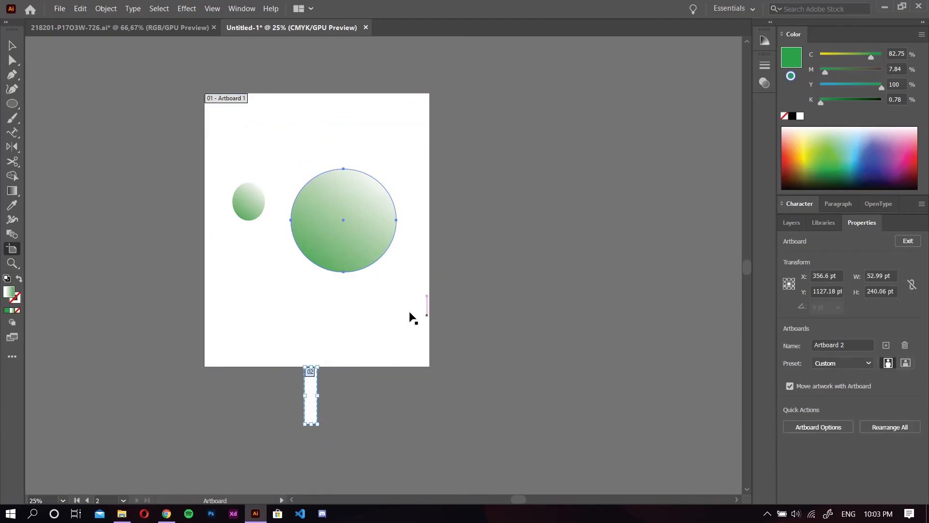
drag(570, 296, 486, 359)
drag(681, 174, 544, 264)
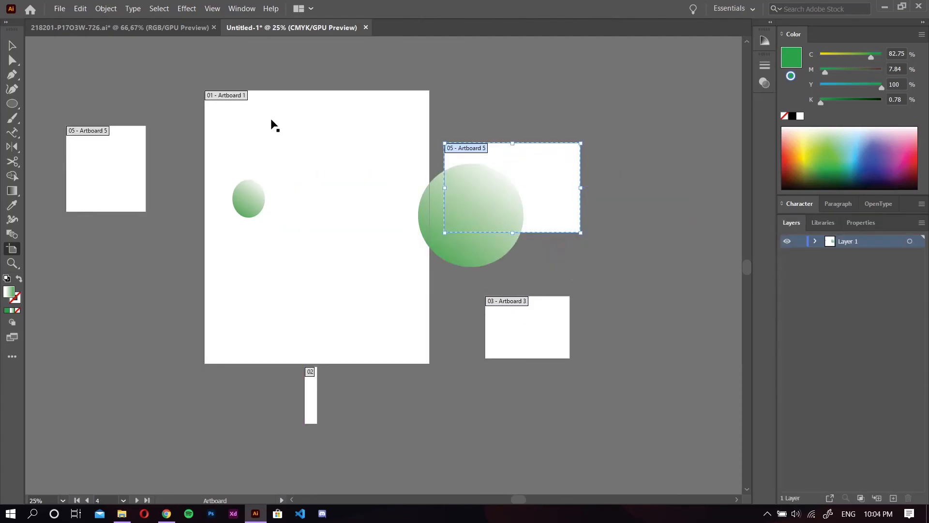
Select Artboard 1 and set its size to the A3 preset
click(231, 105)
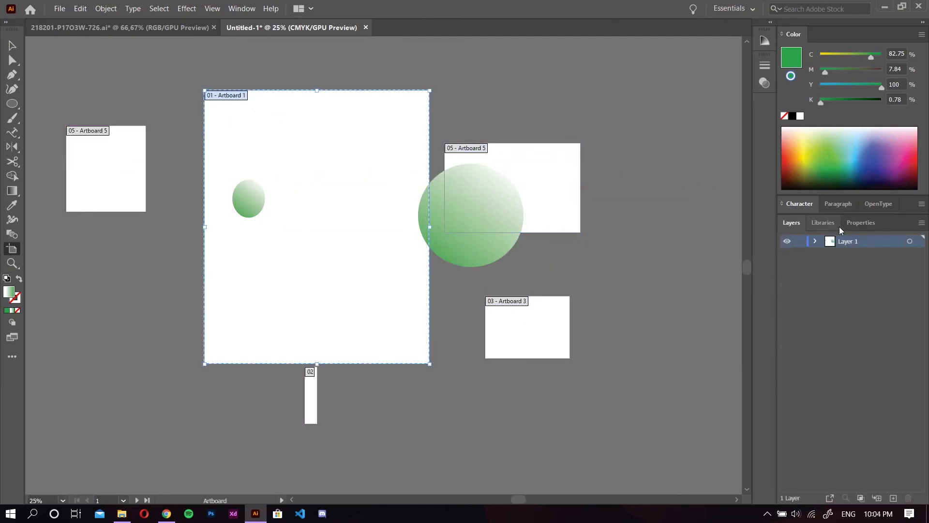
click(861, 223)
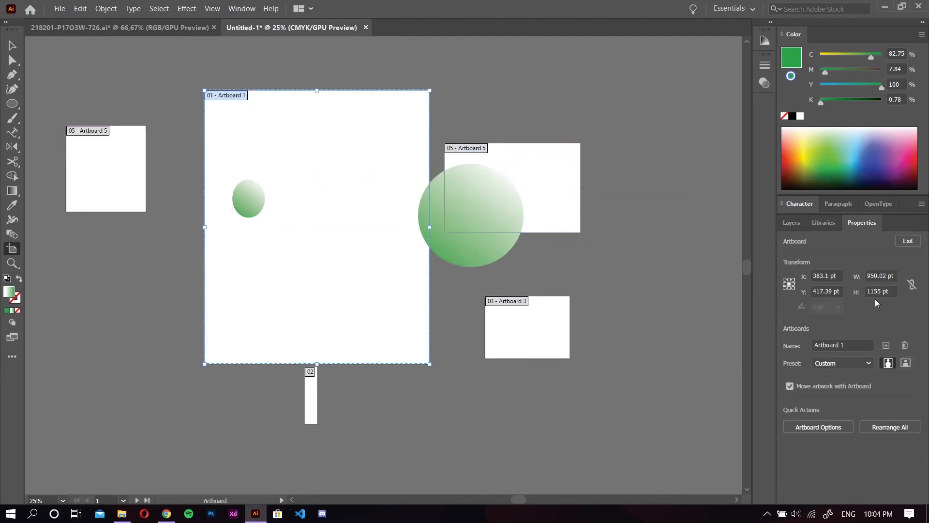
click(860, 362)
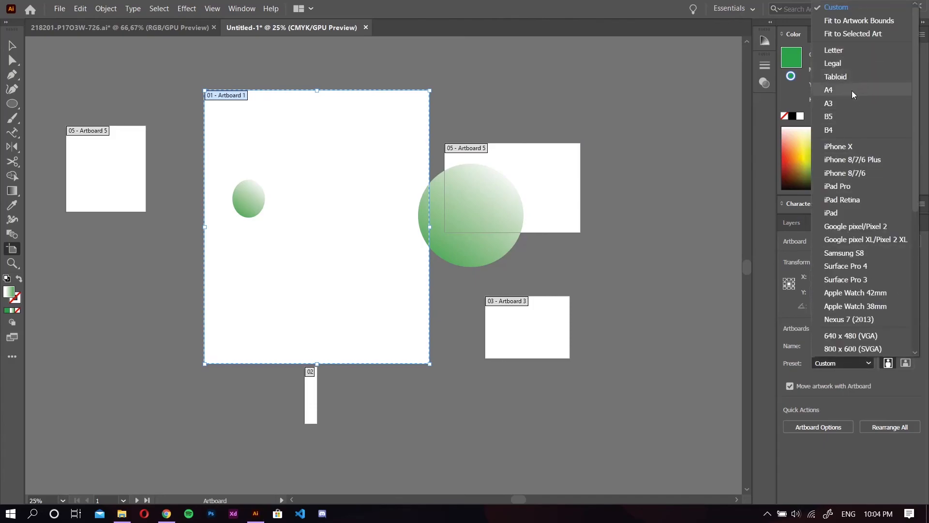
click(846, 103)
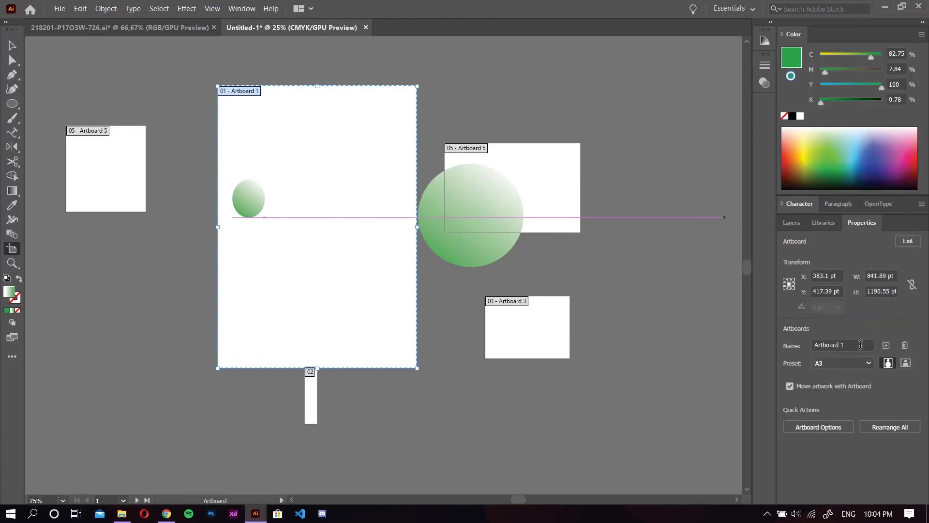
Open the list of size presets for Artboard 1
click(858, 361)
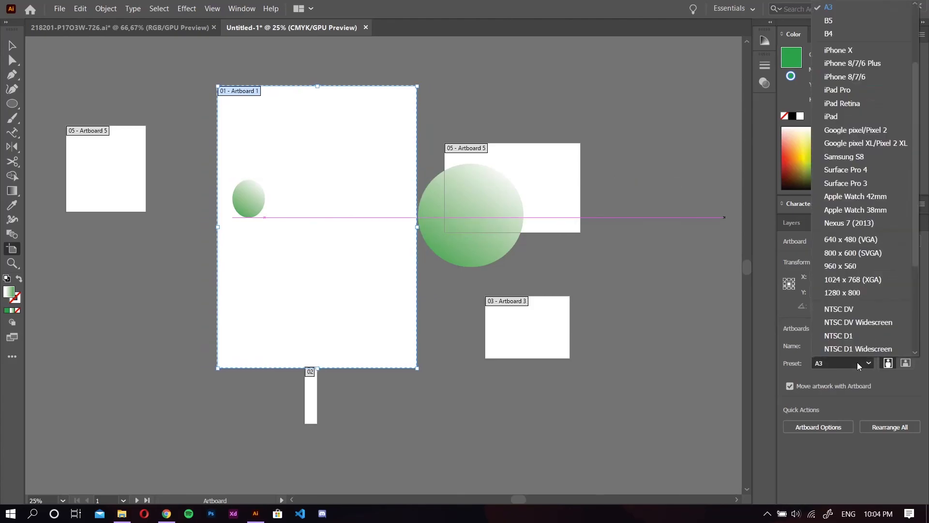